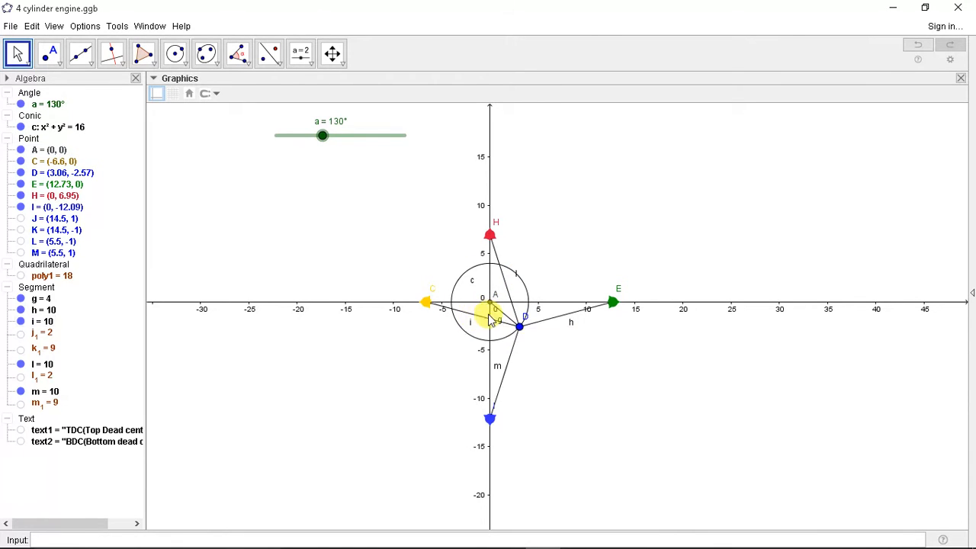
Start the animation of the angle slider a in the four-cylinder engine model
right_click(354, 138)
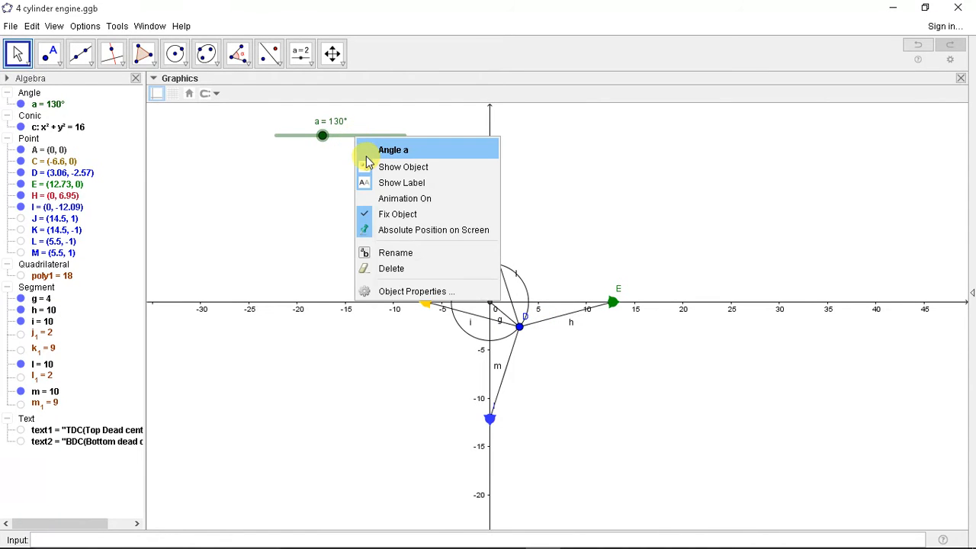
click(381, 200)
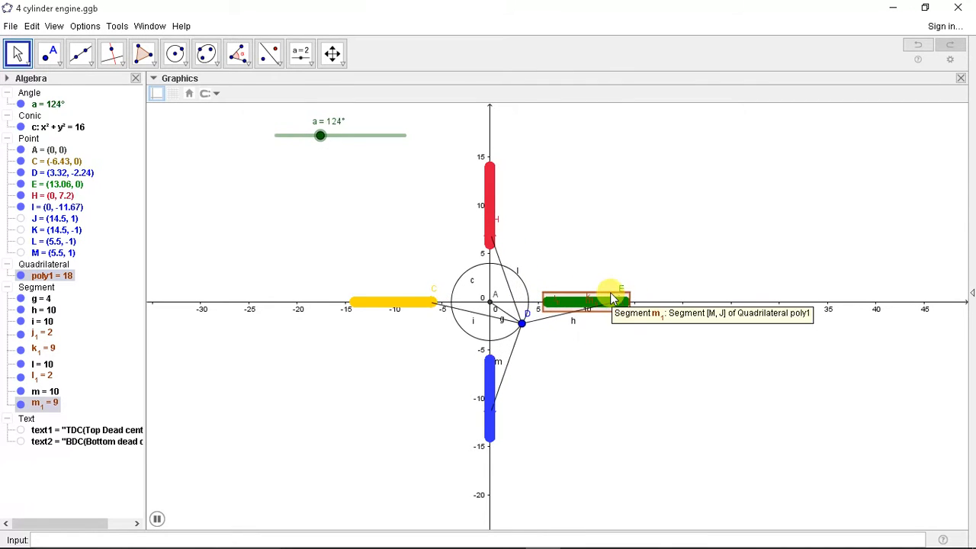
Show the TDC and BDC texts and move the BDC text slightly, above the inner end of the right-hand cylinder
click(20, 430)
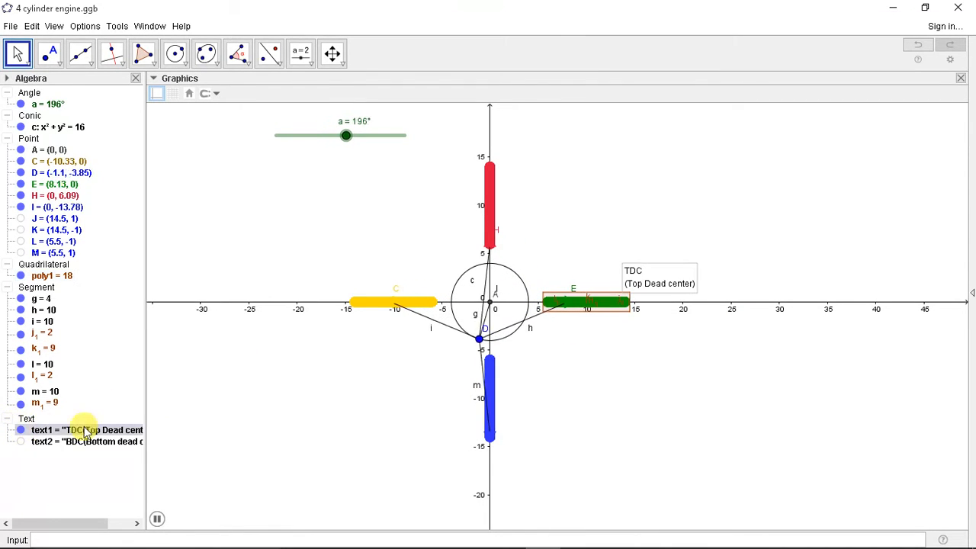
click(21, 441)
drag(567, 279, 546, 258)
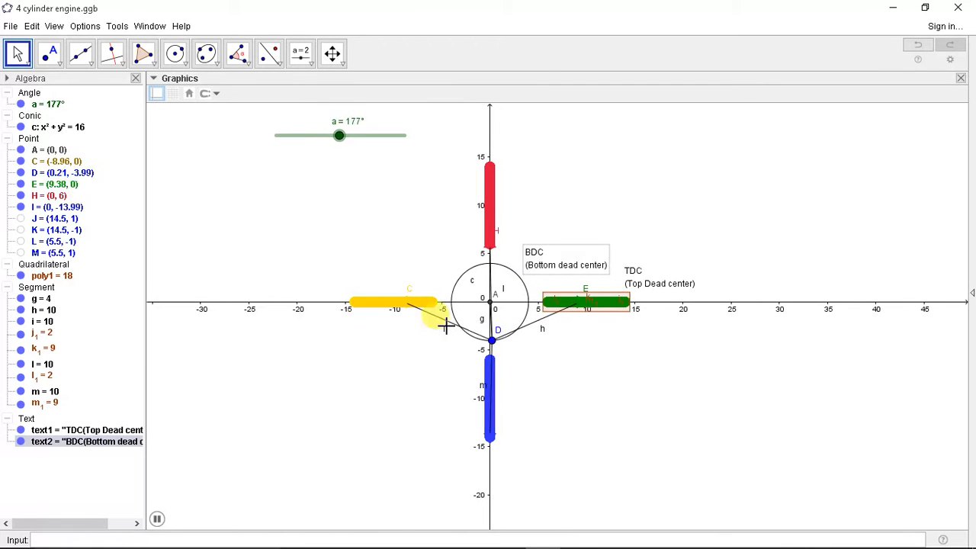
Stop the animation of slider a, set the angle to 232° and clear the piston traces
right_click(320, 136)
click(353, 198)
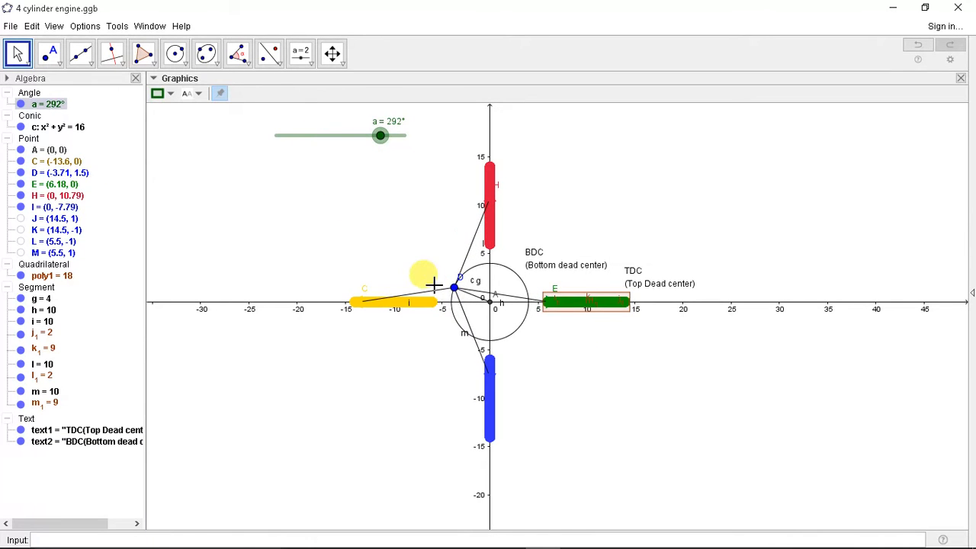
drag(380, 137, 360, 138)
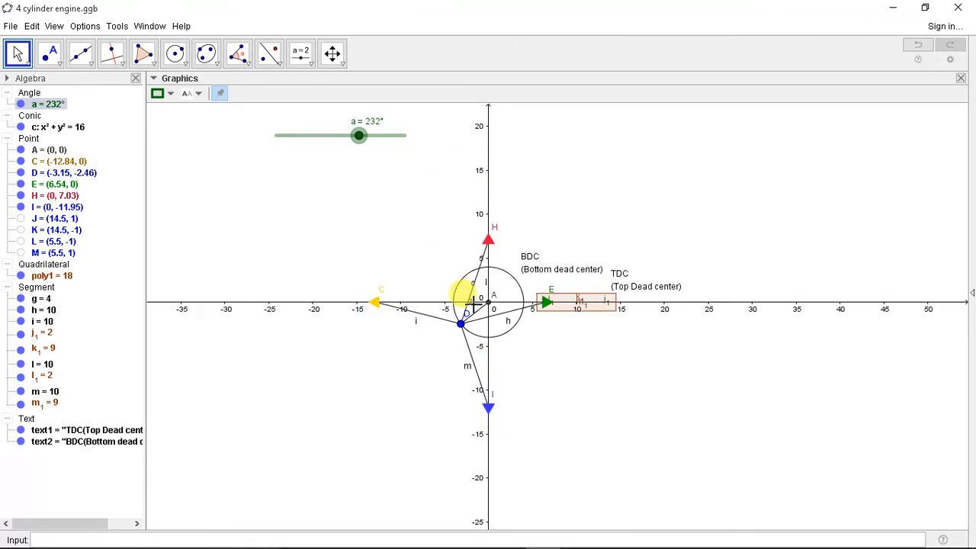
scroll(473, 305, down, 3)
drag(404, 232, 416, 244)
scroll(533, 320, up, 6)
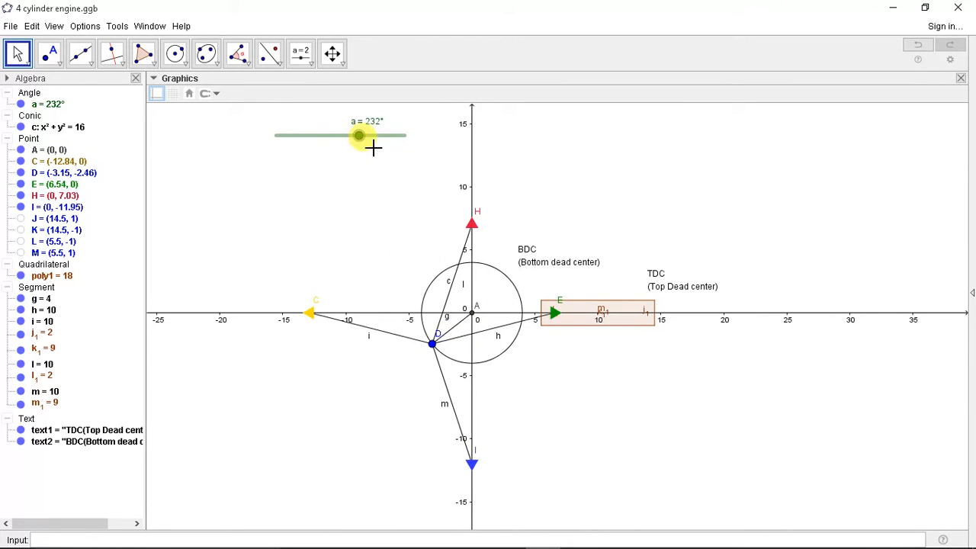
Set the angle slider a of the engine model to 220°
drag(357, 143, 351, 141)
key(Right)
key(Right)
key(Right)
key(Left)
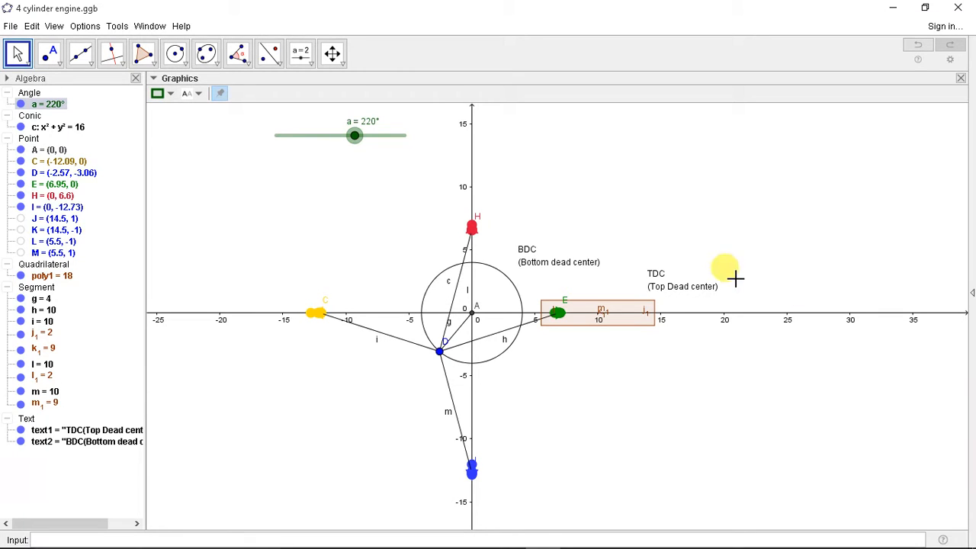
click(440, 352)
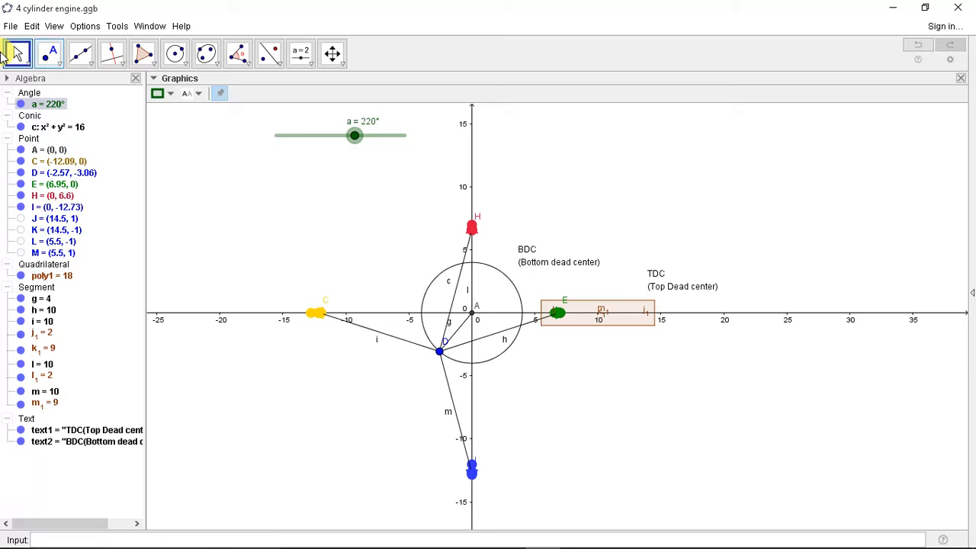
Open a new empty GeoGebra window and maximize it
click(11, 27)
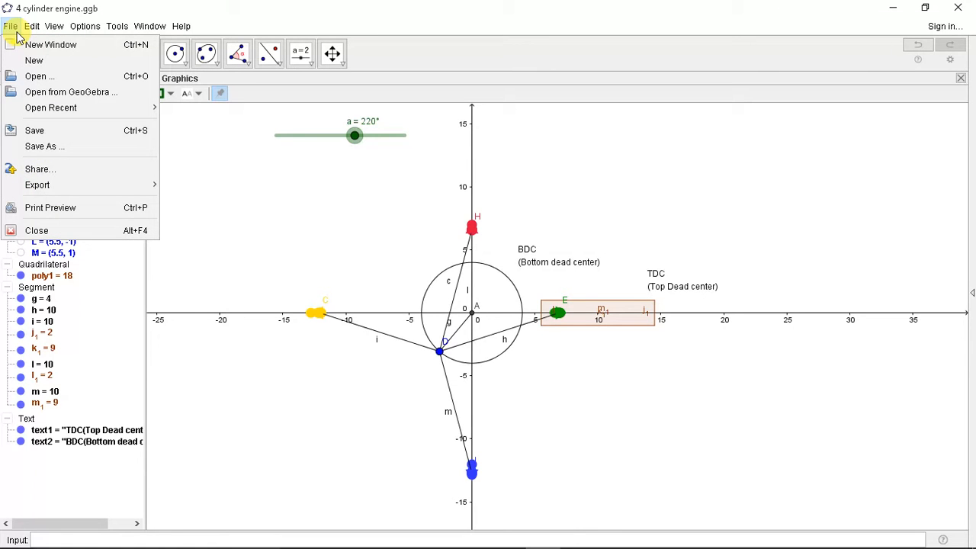
click(19, 45)
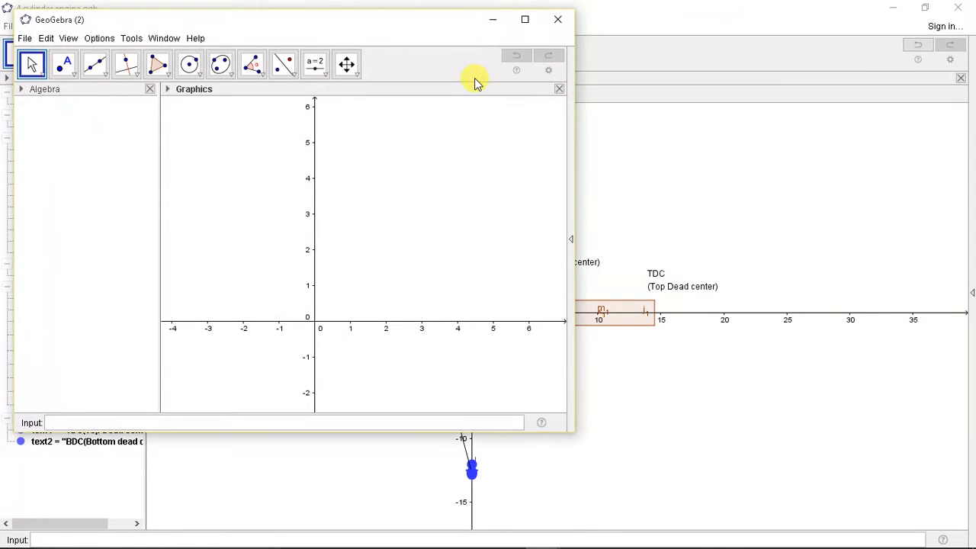
click(523, 23)
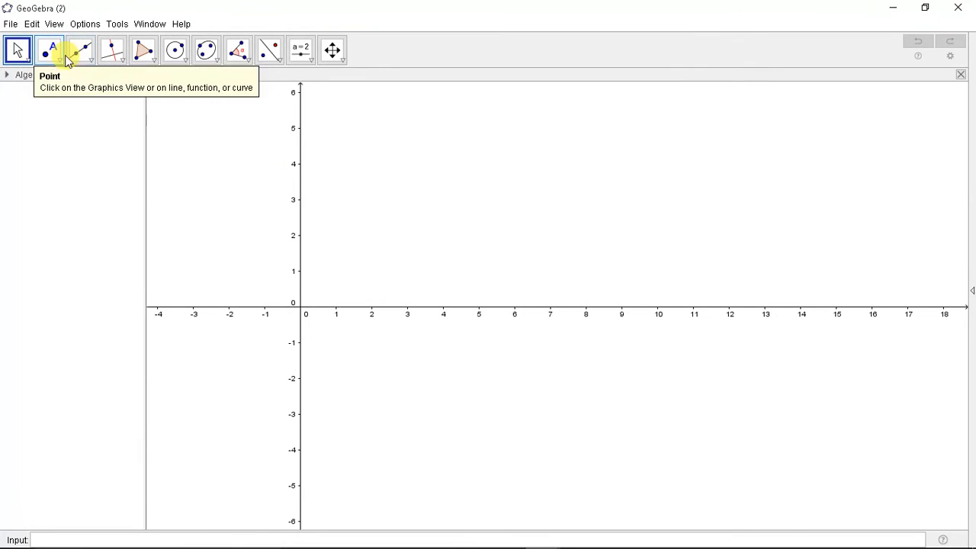
Draw a circle centred at the origin through a point at about (1.76, 2.42)
click(177, 51)
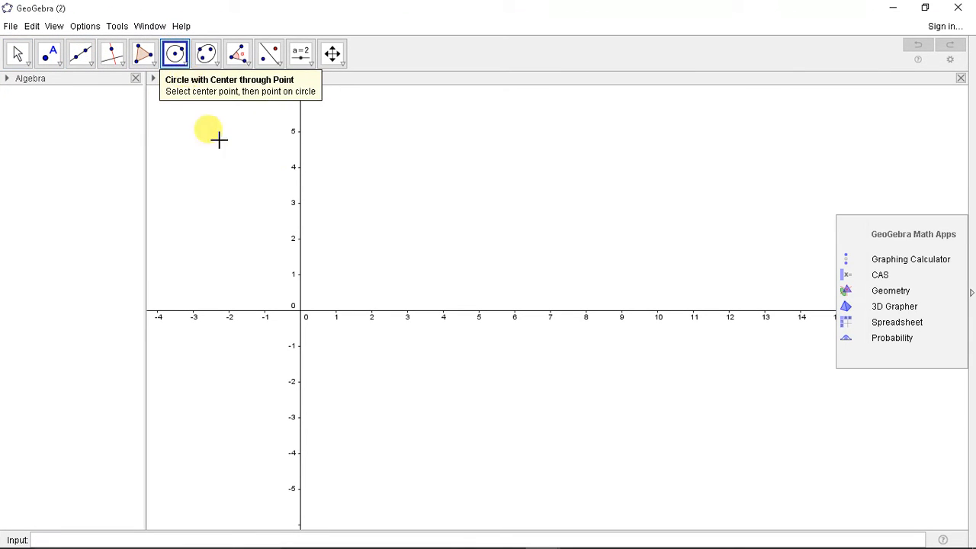
click(301, 314)
click(363, 224)
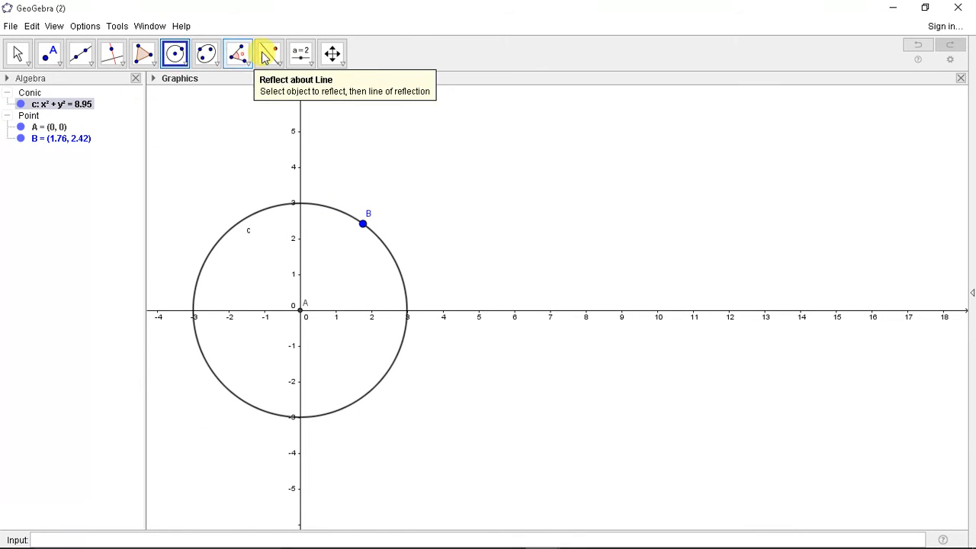
Add an angle slider named a above the circle, ranging from 0° to 360° in 1° increments
click(304, 51)
click(264, 159)
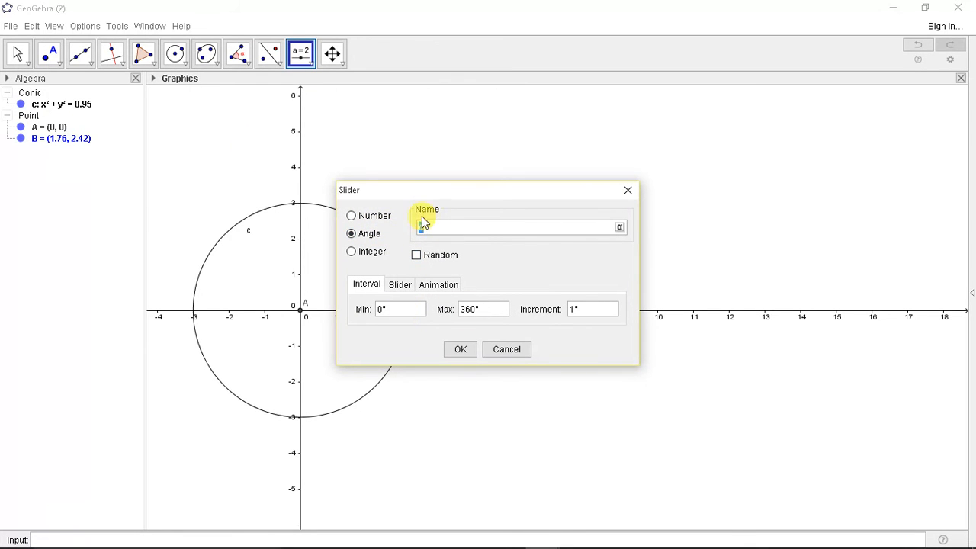
click(461, 349)
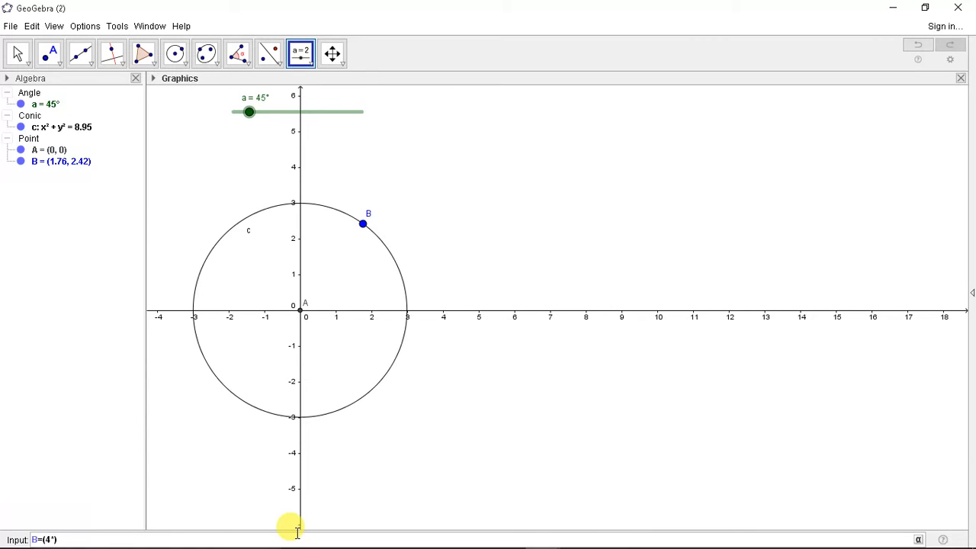
Redefine point B as (4*sin(a), 4*cos(a)) so that slider a drives it around the circle
text(()
text(os(a)
key(Return)
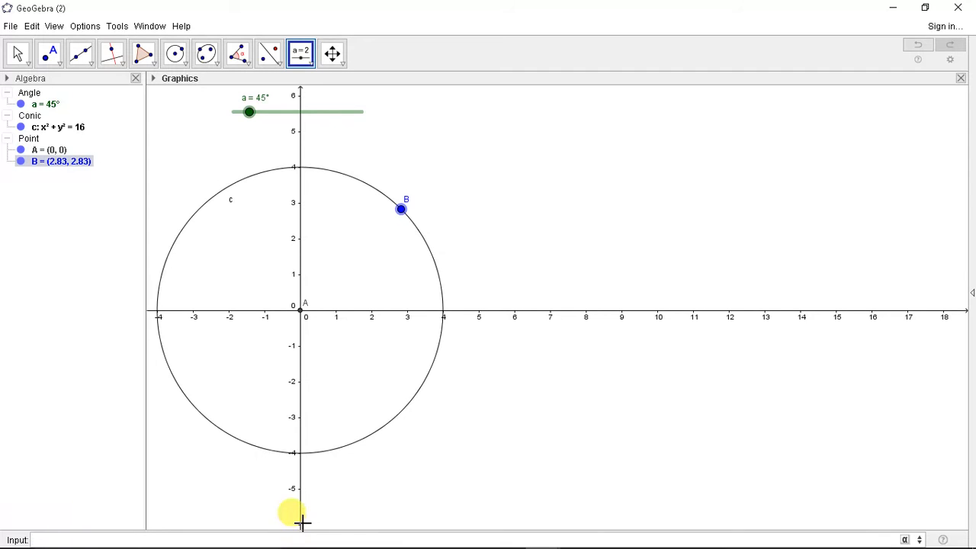
Set the angle slider a to 0°
scroll(357, 191, down, 3)
drag(252, 119, 186, 124)
scroll(281, 189, down, 2)
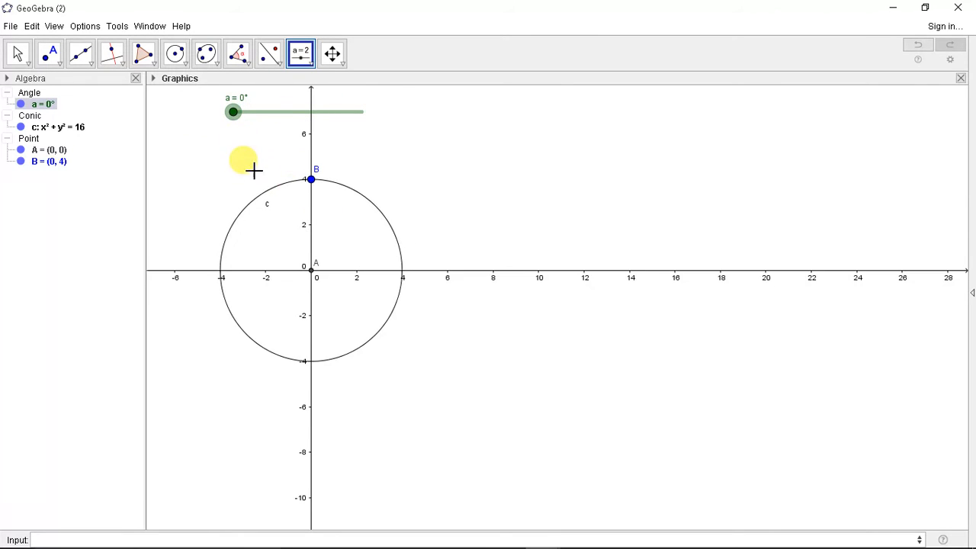
scroll(264, 122, up, 3)
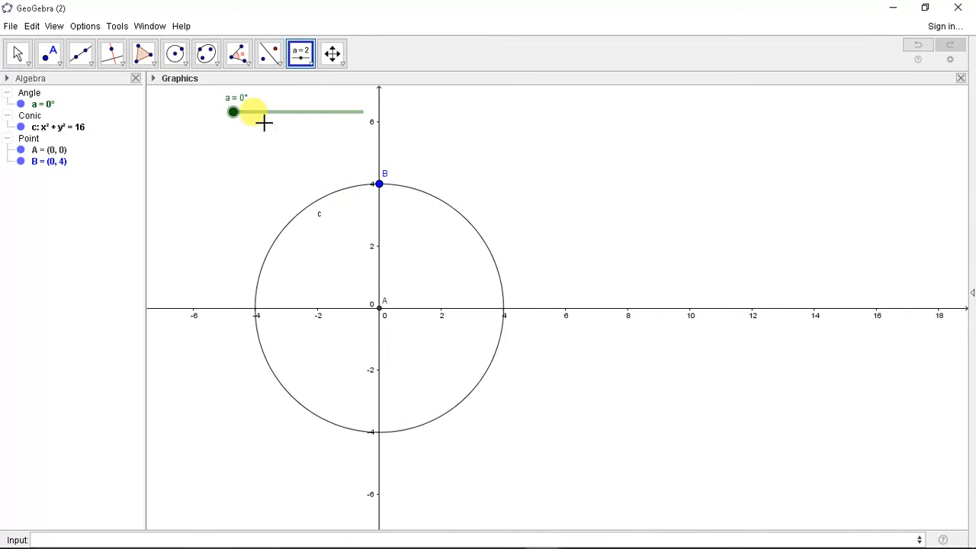
Place a point on the x-axis outside the circle and slide it to about (8.93, 0)
click(54, 56)
click(633, 308)
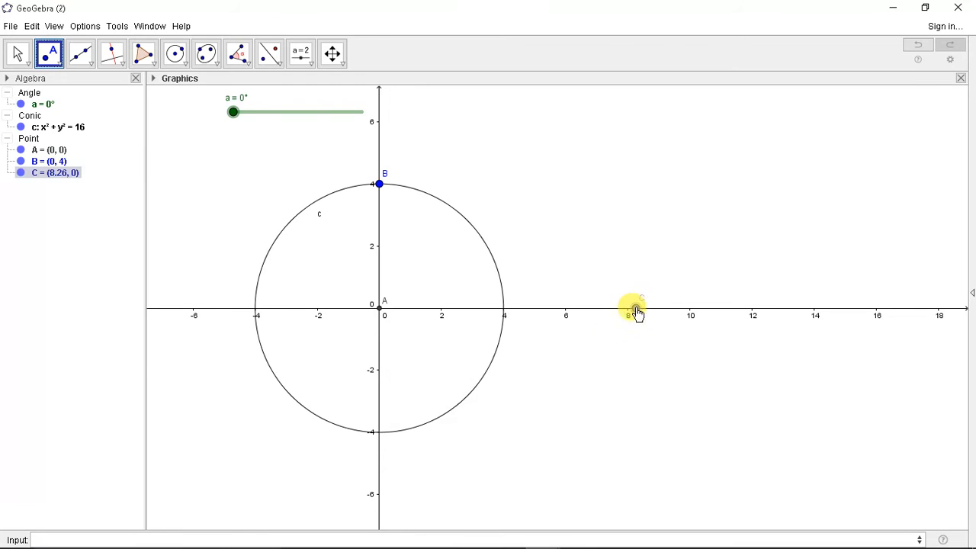
drag(633, 309, 656, 329)
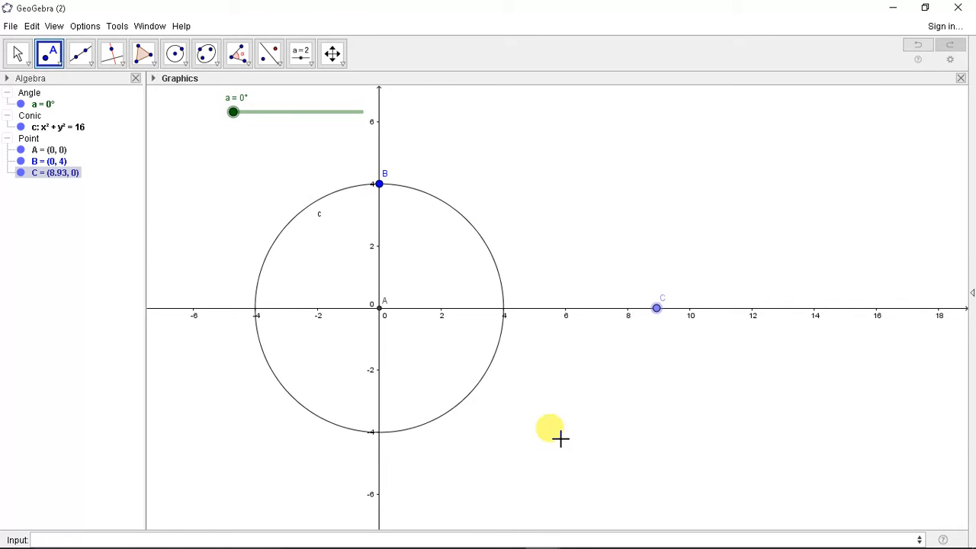
Switch to the PowerPoint presentation and examine the Distance Formula and Equation slides for the final point's X coordinate
mouse_move(368, 546)
click(507, 535)
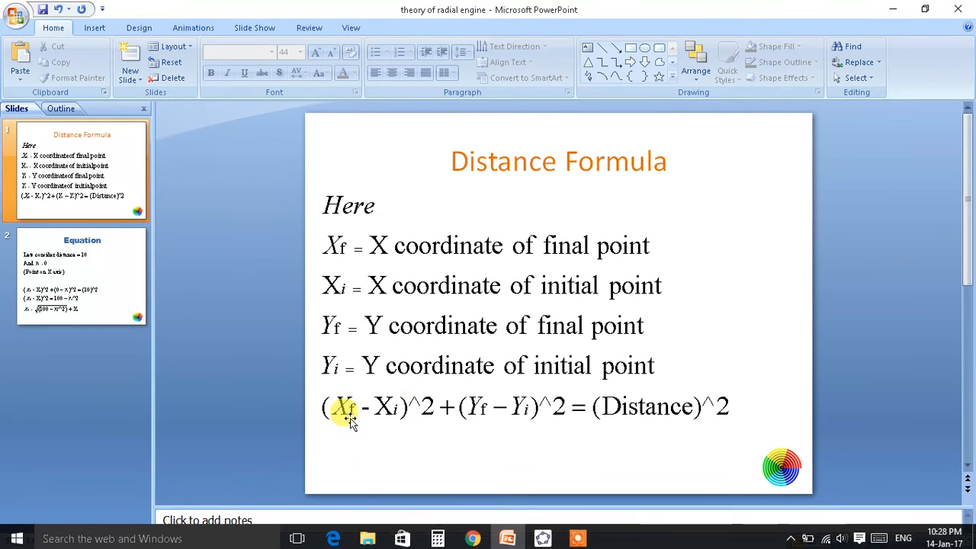
mouse_move(521, 536)
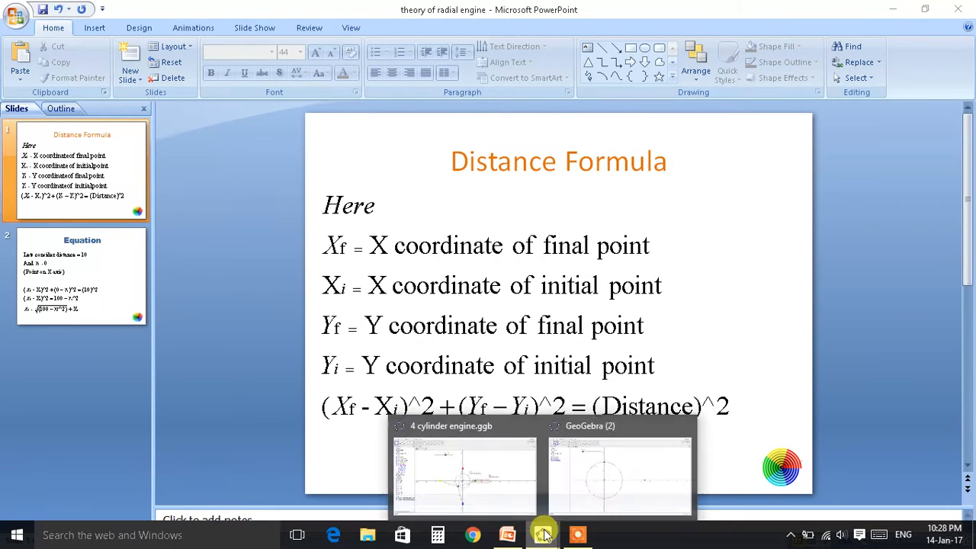
click(577, 496)
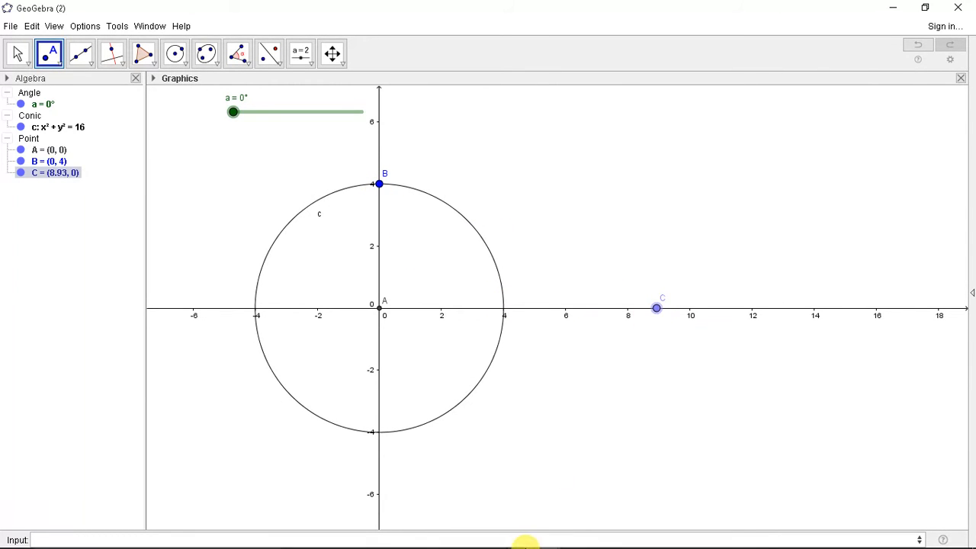
click(508, 534)
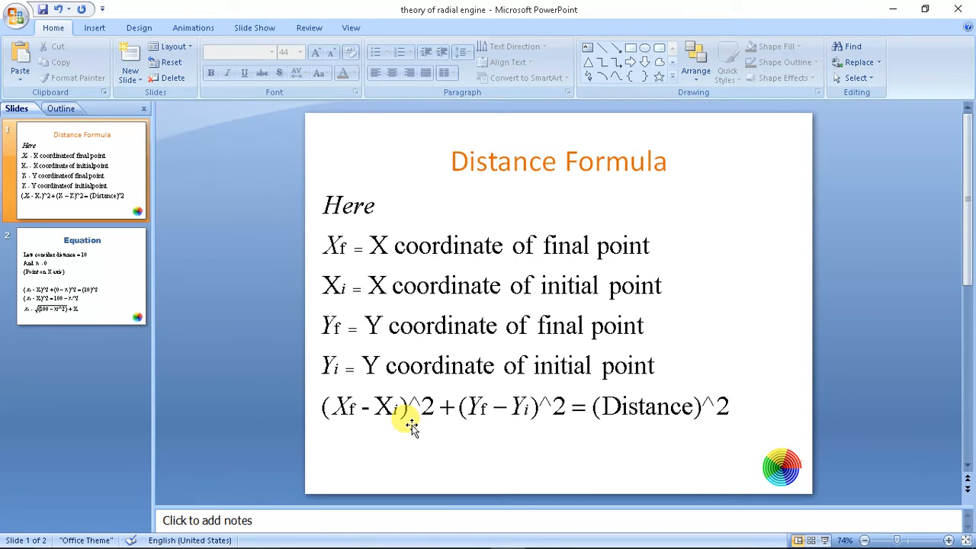
scroll(412, 425, down, 1)
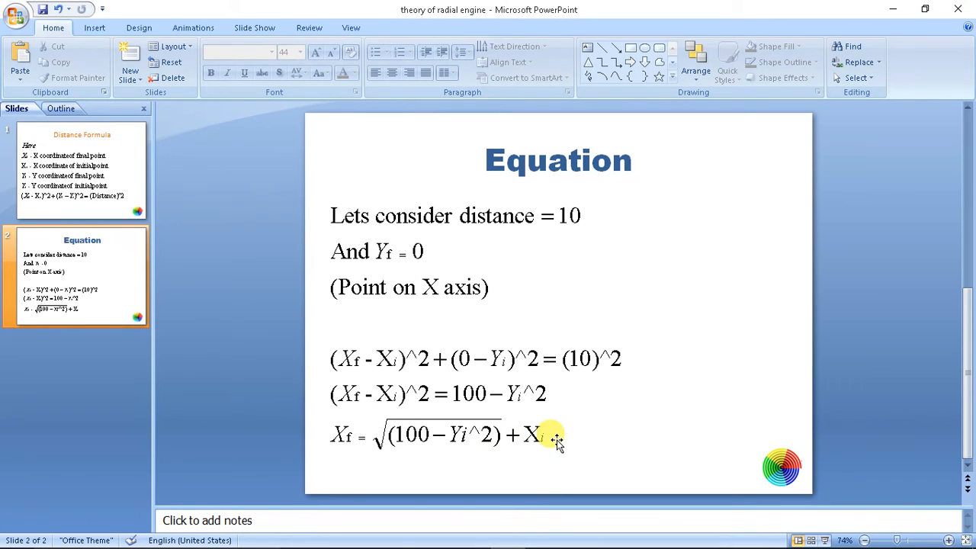
Return to the GeoGebra (2) window and redefine point C as ((100-y(B)^2)^0.5+x(B),0)
mouse_move(534, 543)
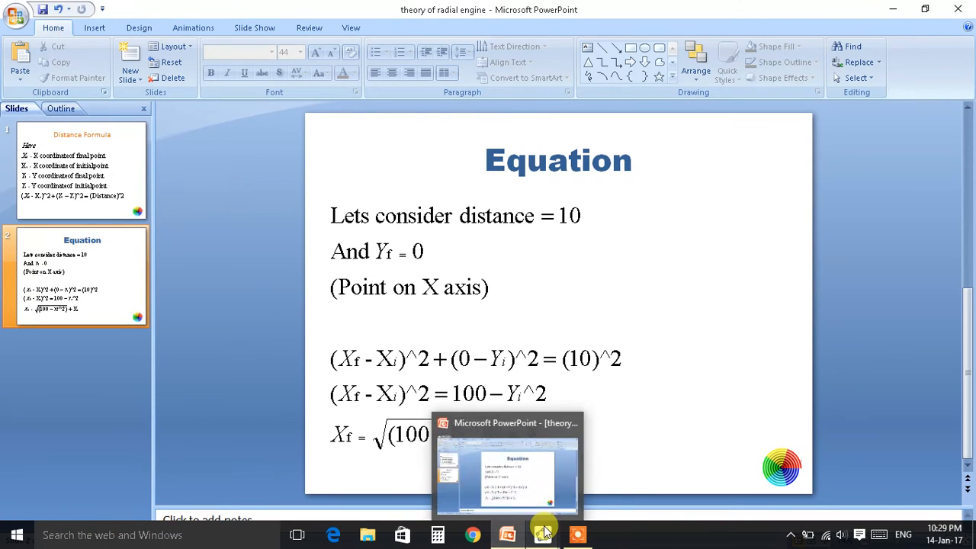
click(573, 482)
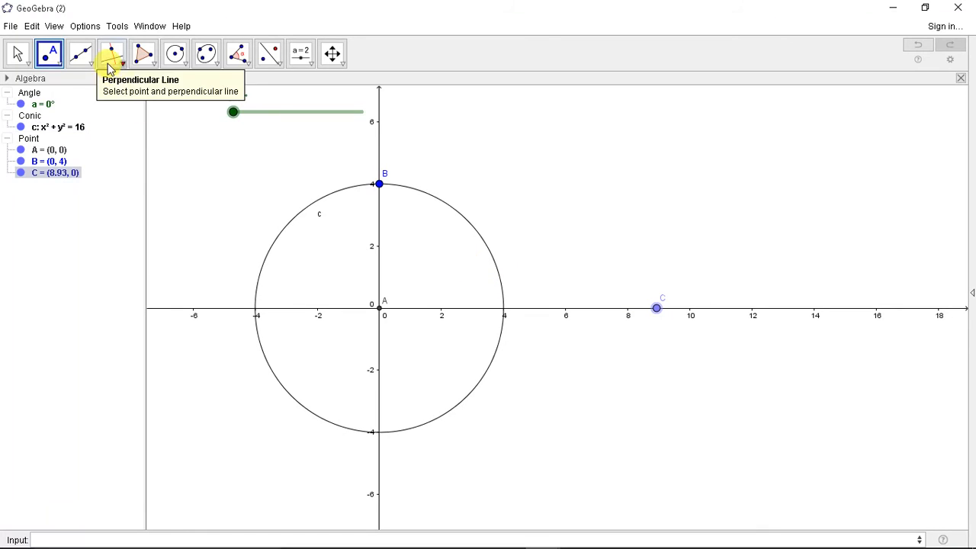
double_click(657, 308)
drag(420, 276, 317, 274)
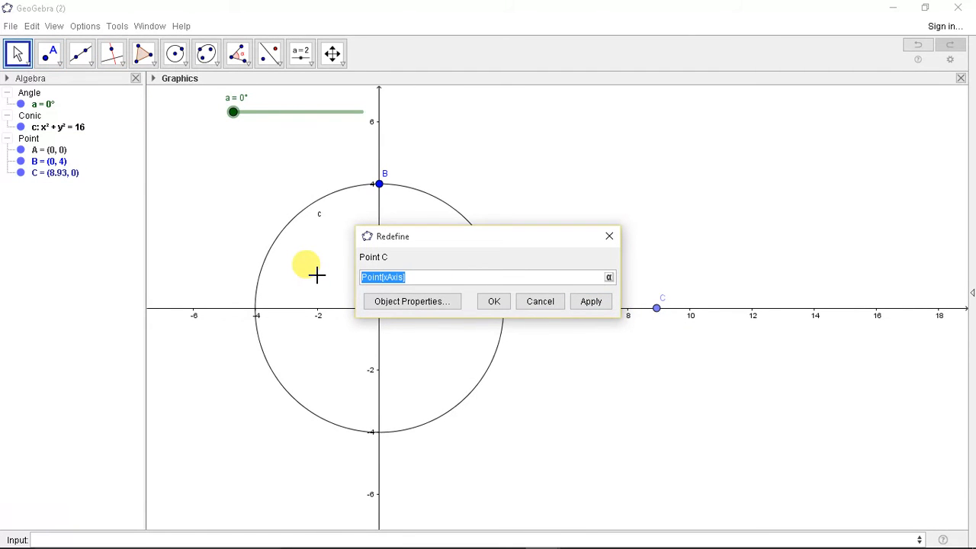
text(((100-y(B)^2)
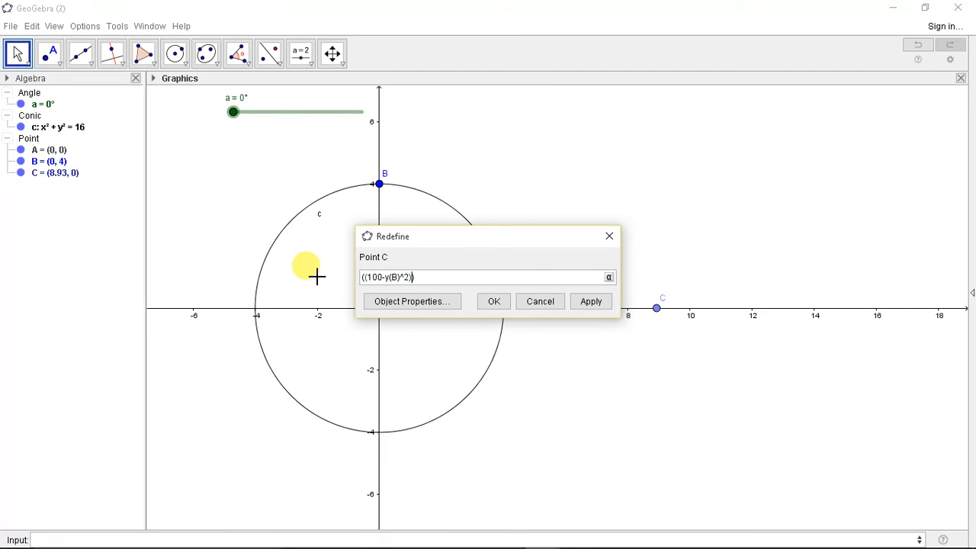
click(316, 276)
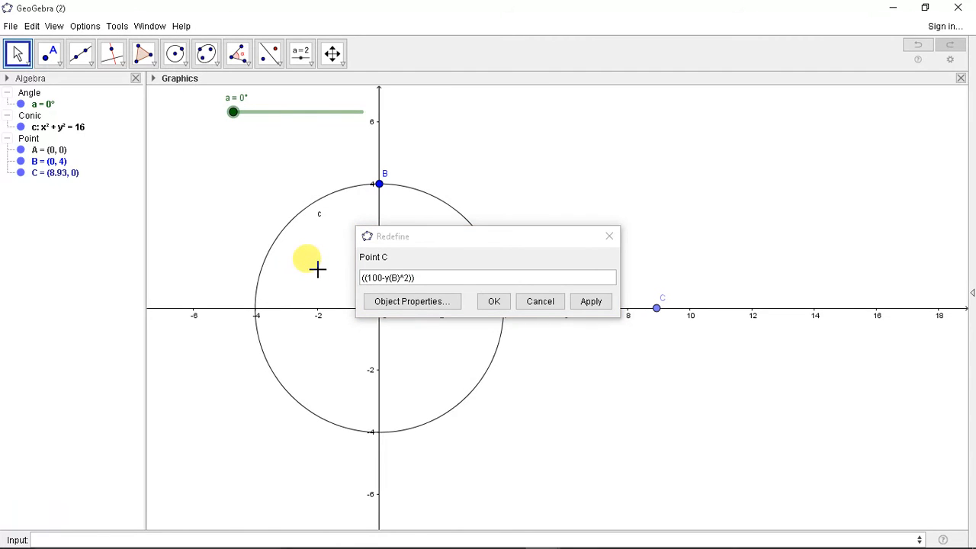
click(412, 277)
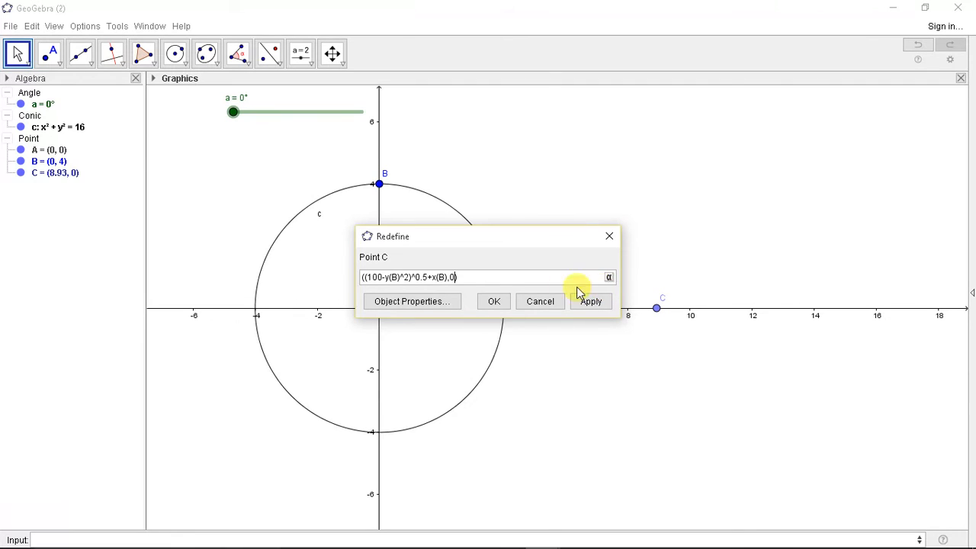
click(587, 303)
click(500, 302)
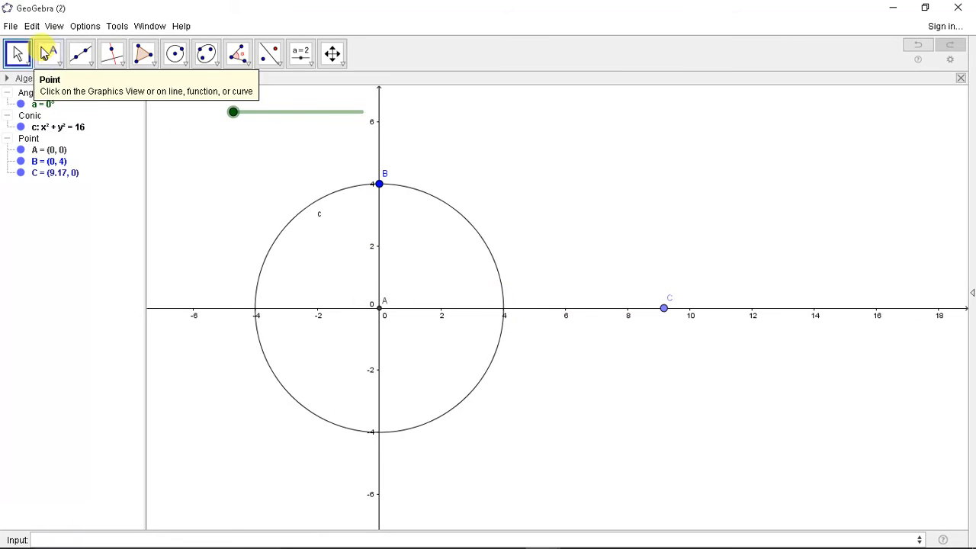
Draw the connecting-rod segment from point B on the circle to point C
click(86, 61)
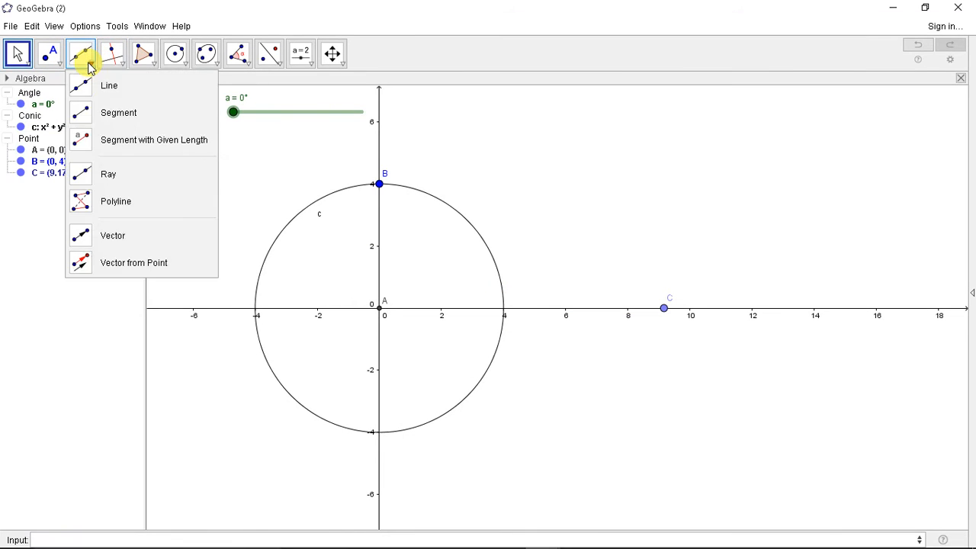
click(105, 115)
click(379, 183)
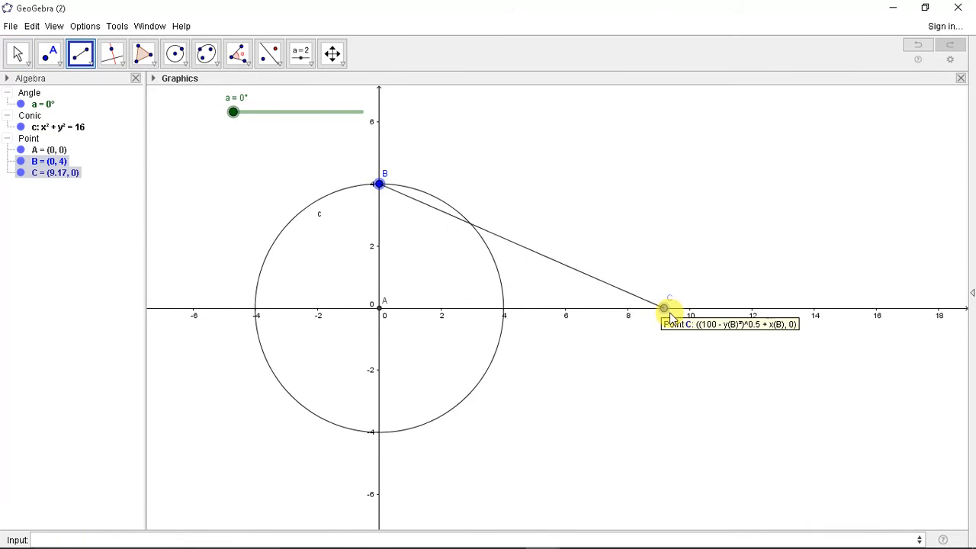
click(667, 311)
key(Escape)
Move slider a to about 38°, start its animation, and briefly hide and reshow circle c
drag(235, 119, 250, 120)
right_click(277, 115)
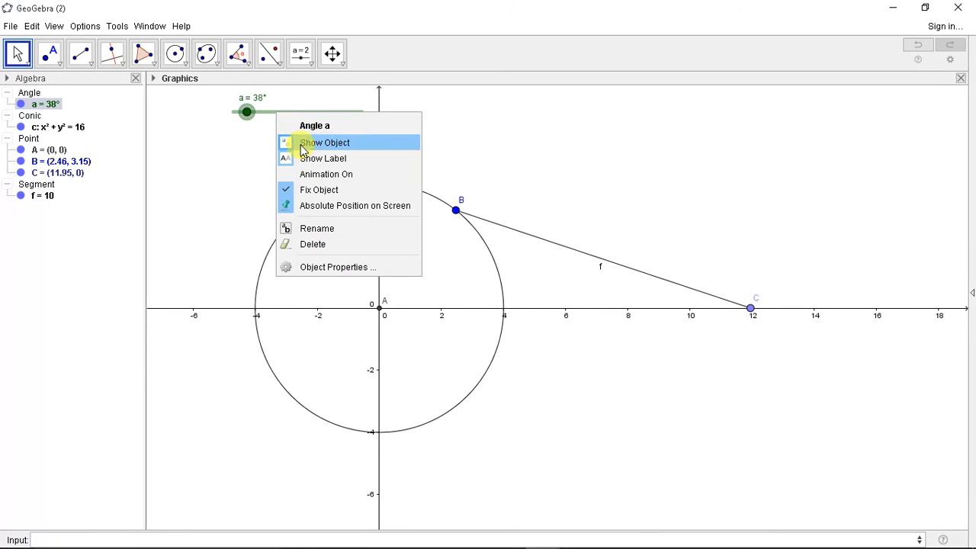
click(310, 173)
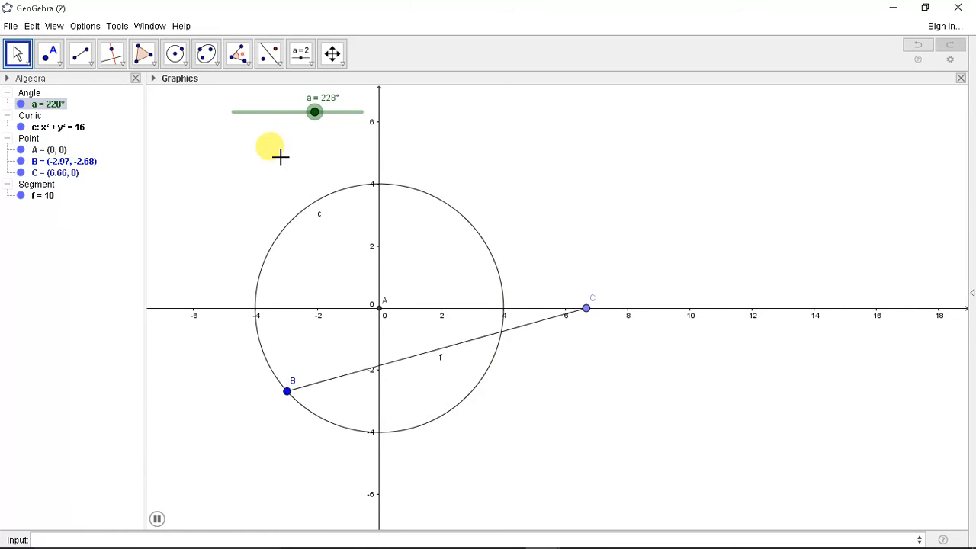
click(20, 126)
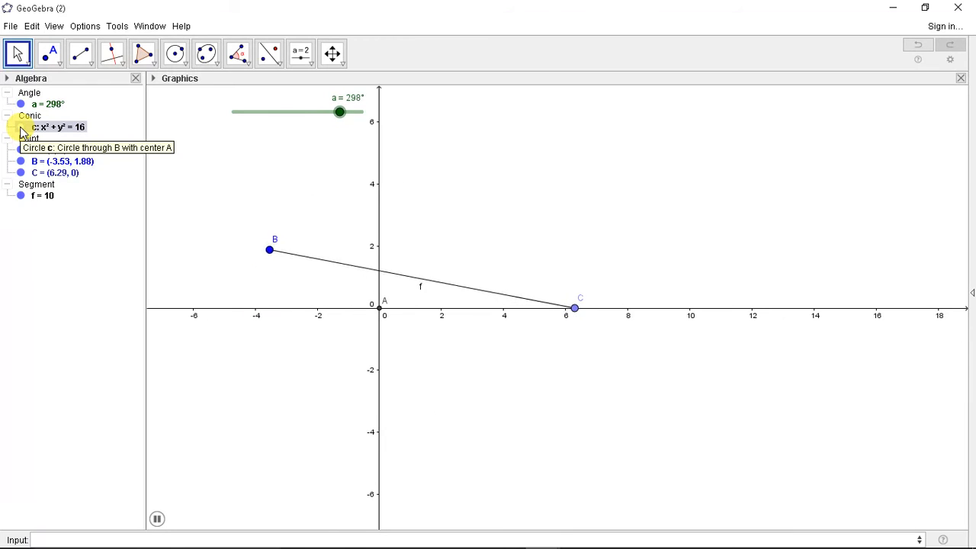
click(20, 127)
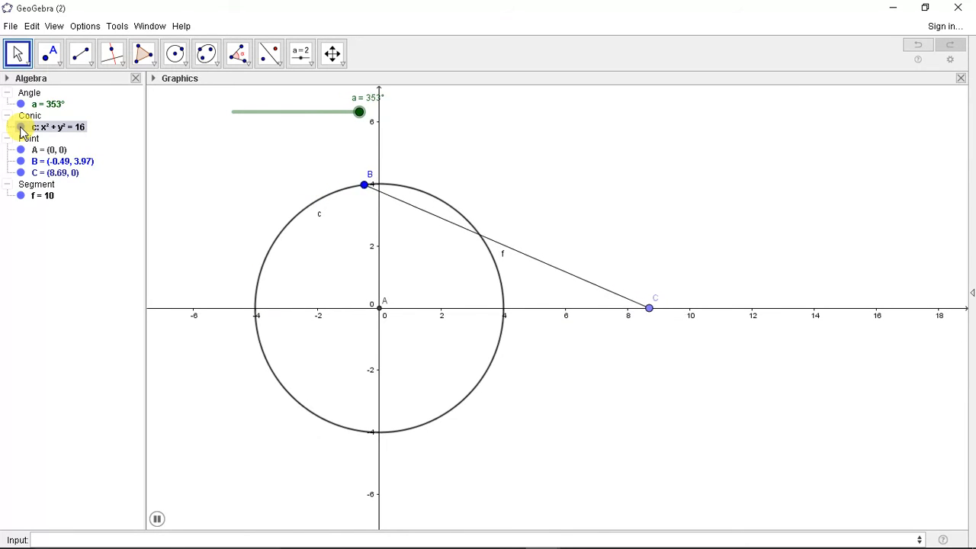
Set the animation repeat mode of slider a to Increasing in its properties
right_click(279, 114)
click(310, 263)
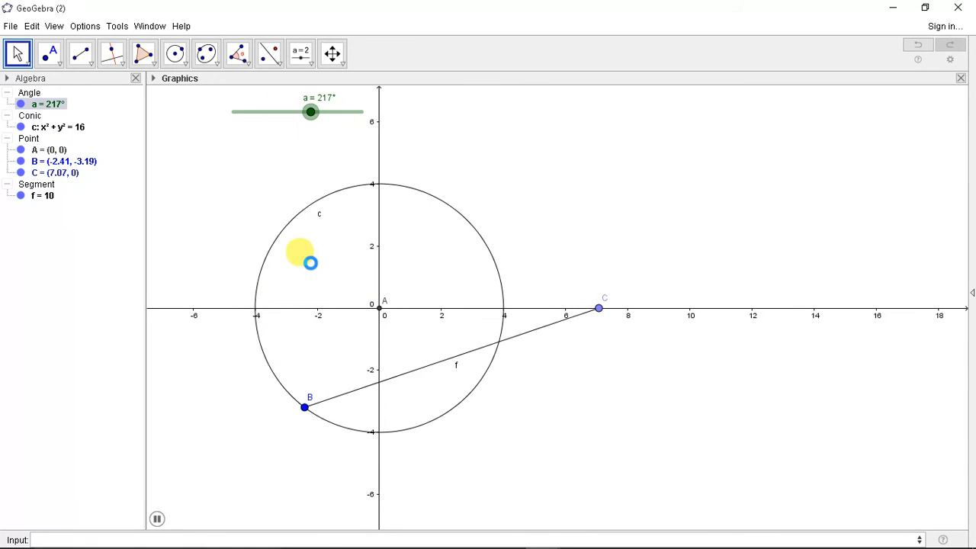
click(499, 276)
click(510, 300)
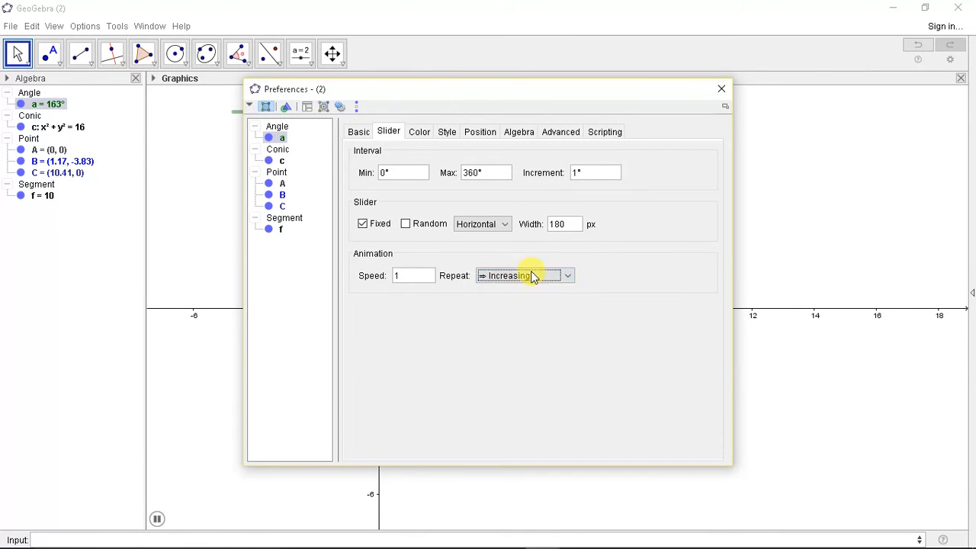
click(721, 88)
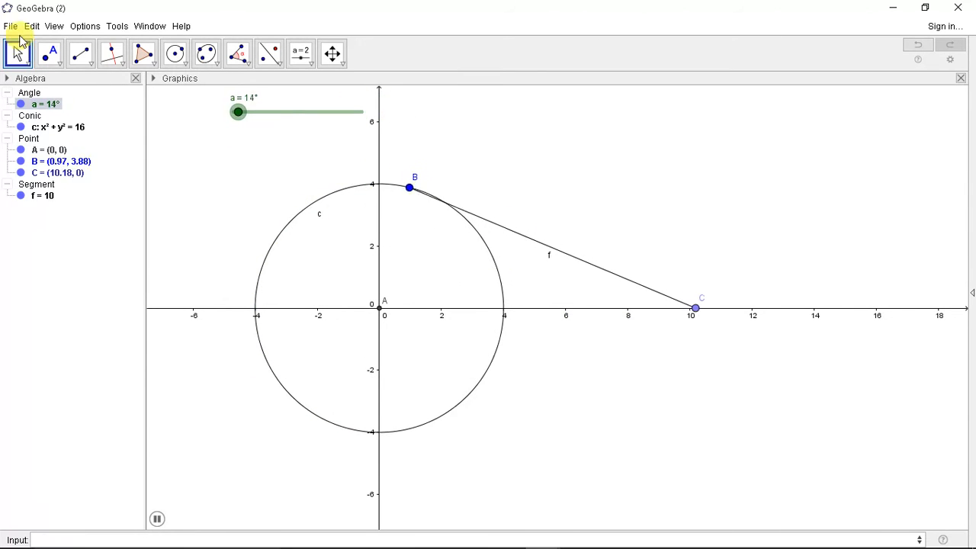
Try to draw a segment from center A to the moving point B, and undo it
click(80, 53)
click(381, 309)
click(473, 390)
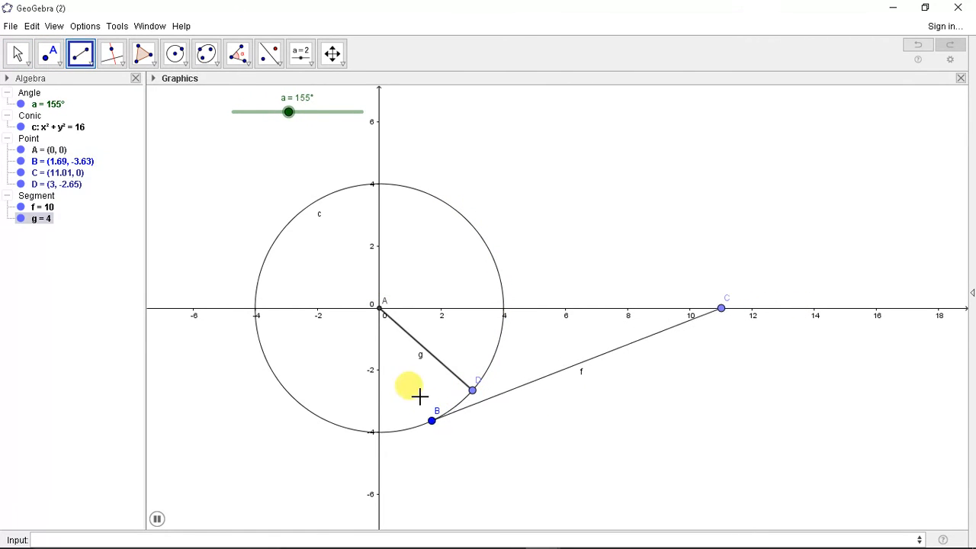
key(ctrl+z)
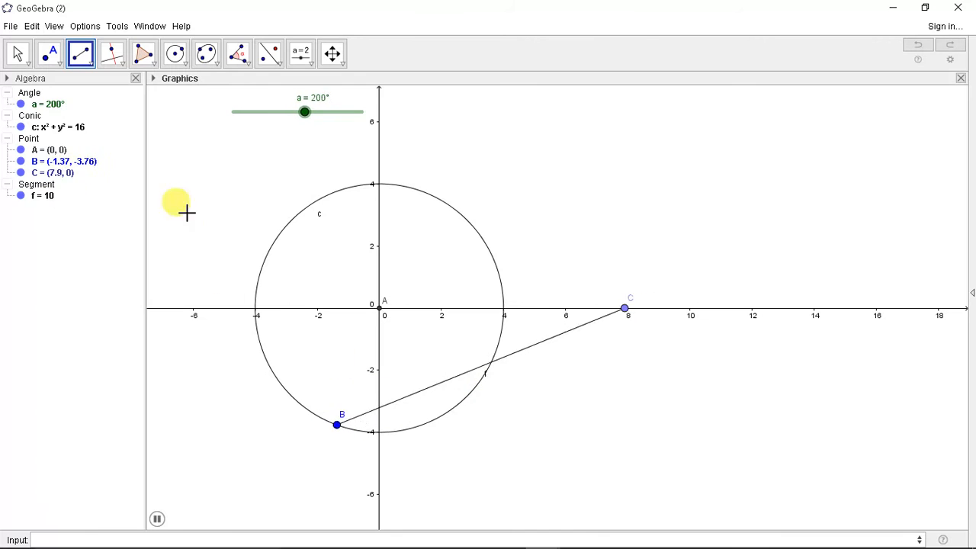
Pause the animation of slider a, draw a segment from center A to point B, and resume the animation
right_click(268, 111)
click(242, 135)
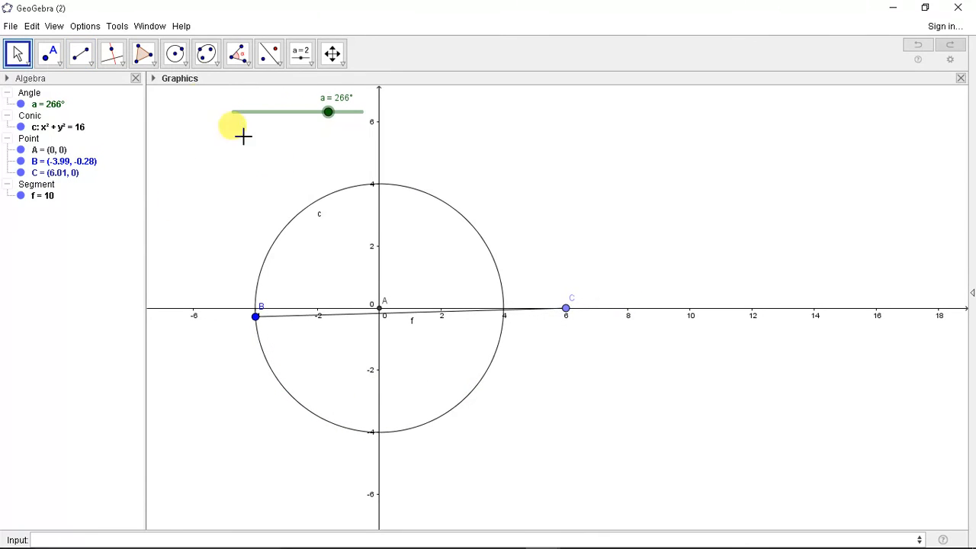
click(81, 53)
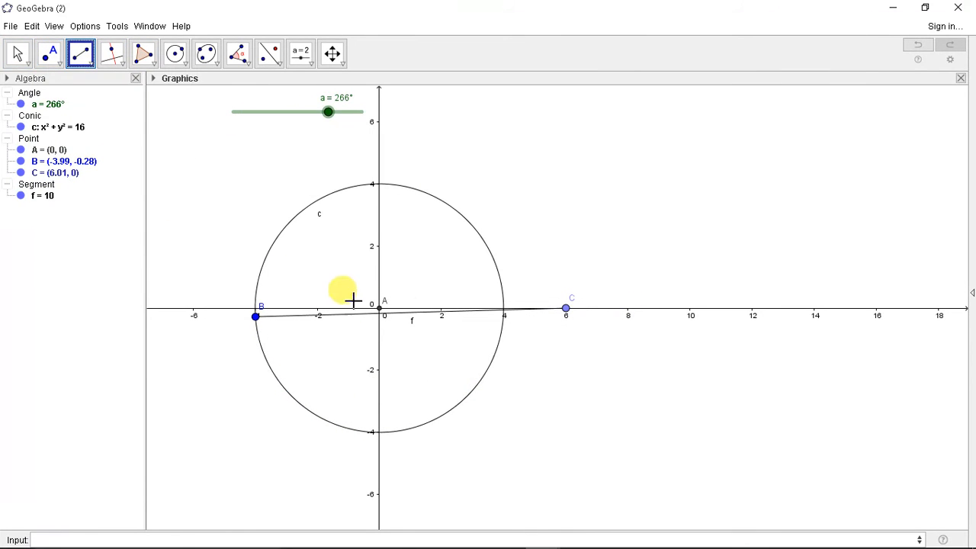
click(379, 308)
click(256, 316)
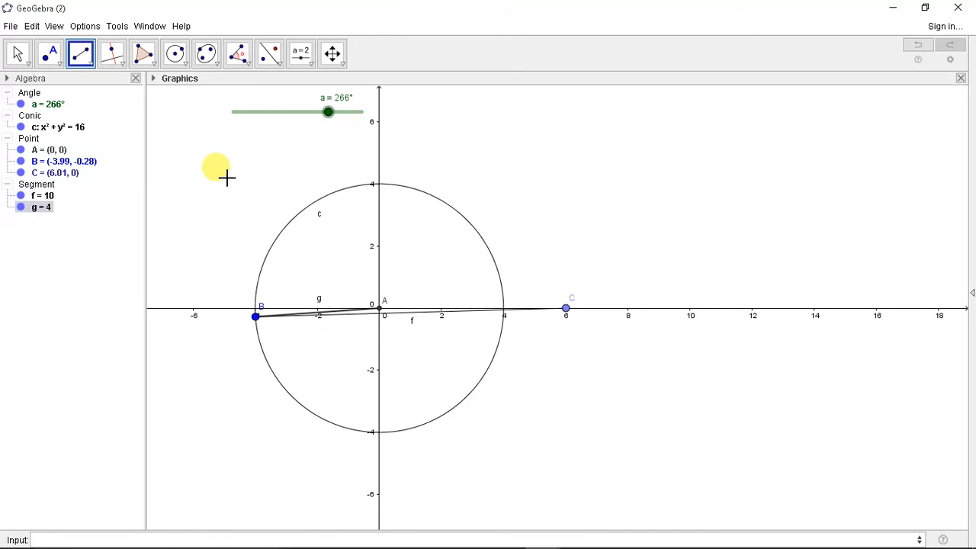
right_click(301, 111)
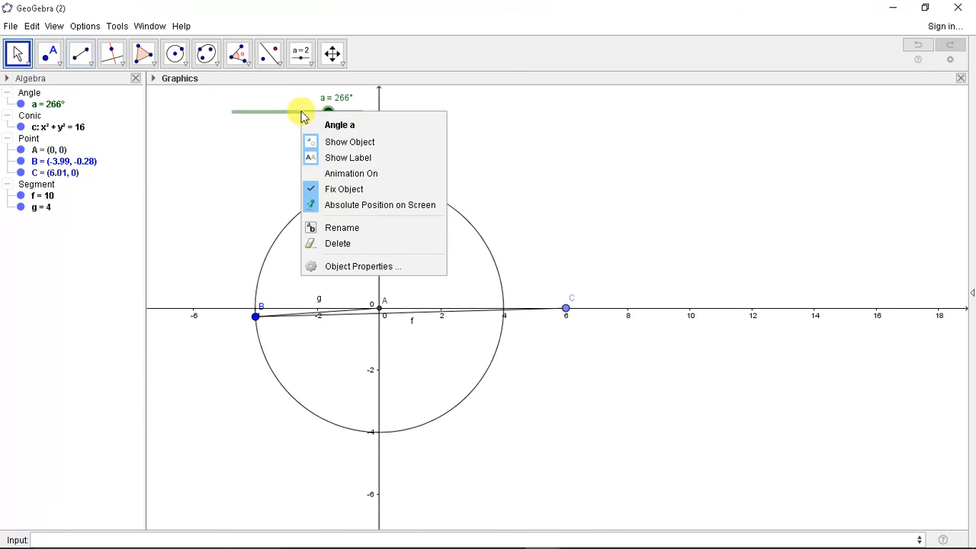
click(333, 174)
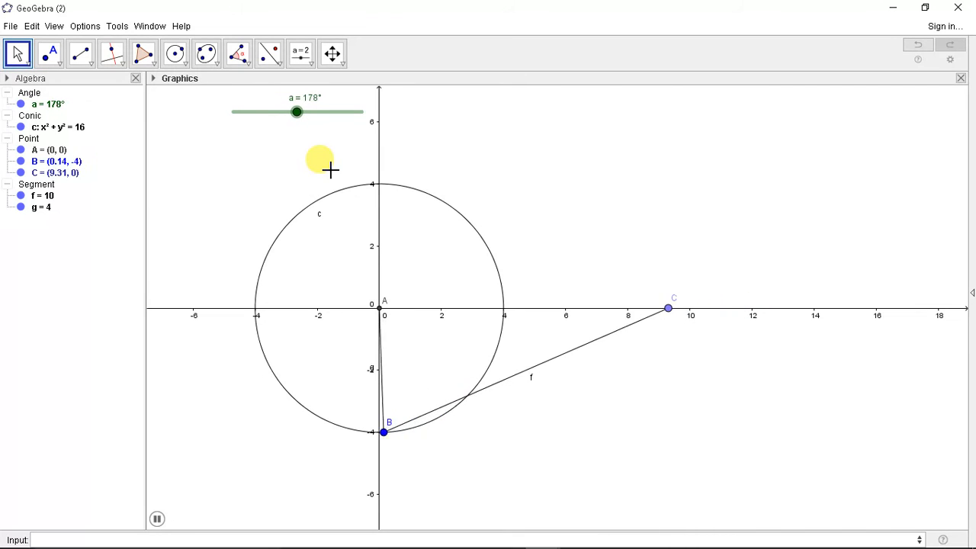
Place points D on the negative x-axis at about (-7.34, 0) and E and F on the y-axis at (0, 8) and (0, -8)
scroll(302, 218, down, 5)
scroll(377, 201, down, 1)
drag(292, 172, 333, 180)
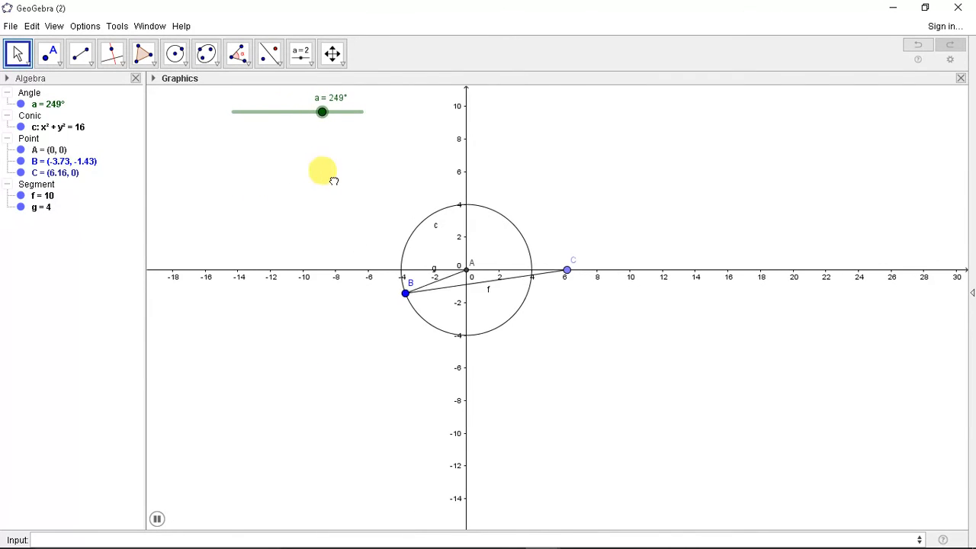
click(51, 61)
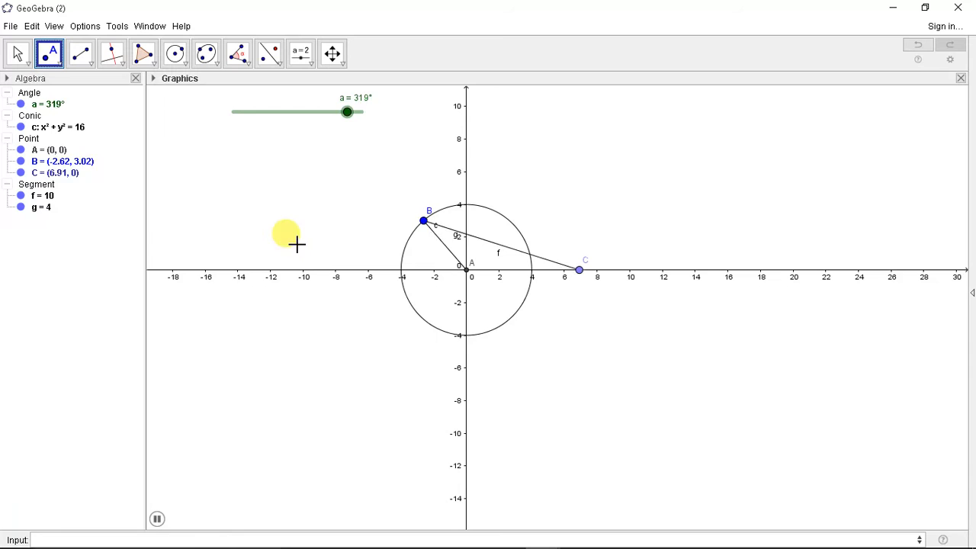
click(346, 270)
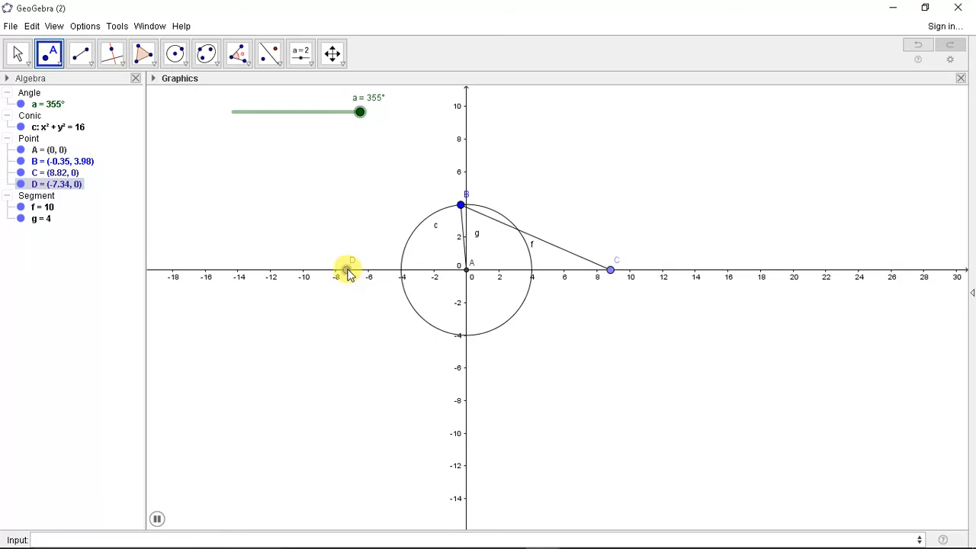
click(466, 140)
click(467, 401)
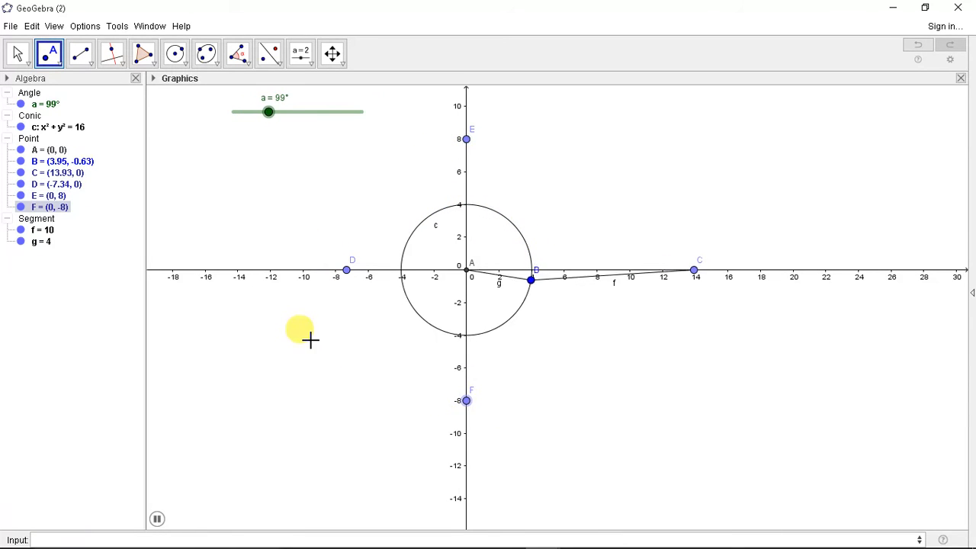
key(Escape)
Stop the animation of slider a
drag(279, 224, 281, 240)
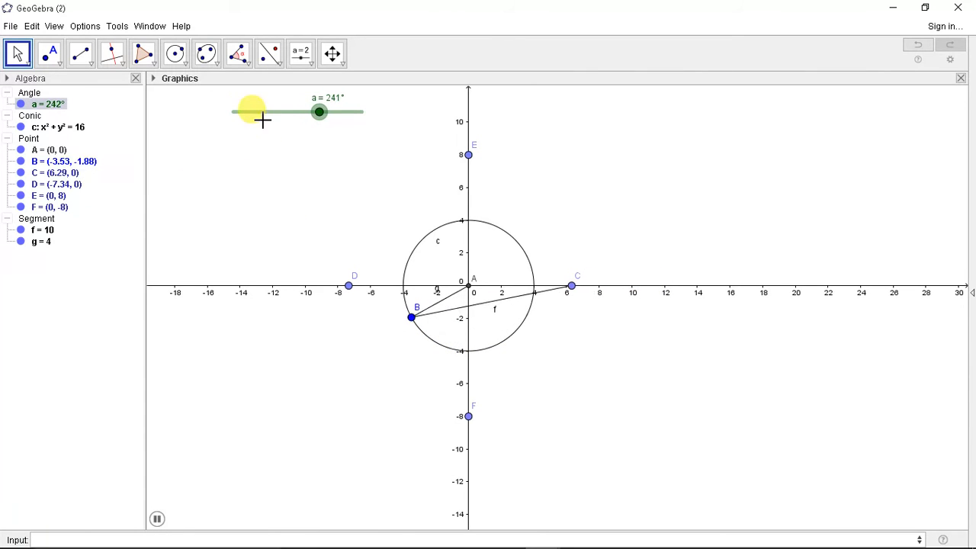
right_click(264, 112)
click(338, 191)
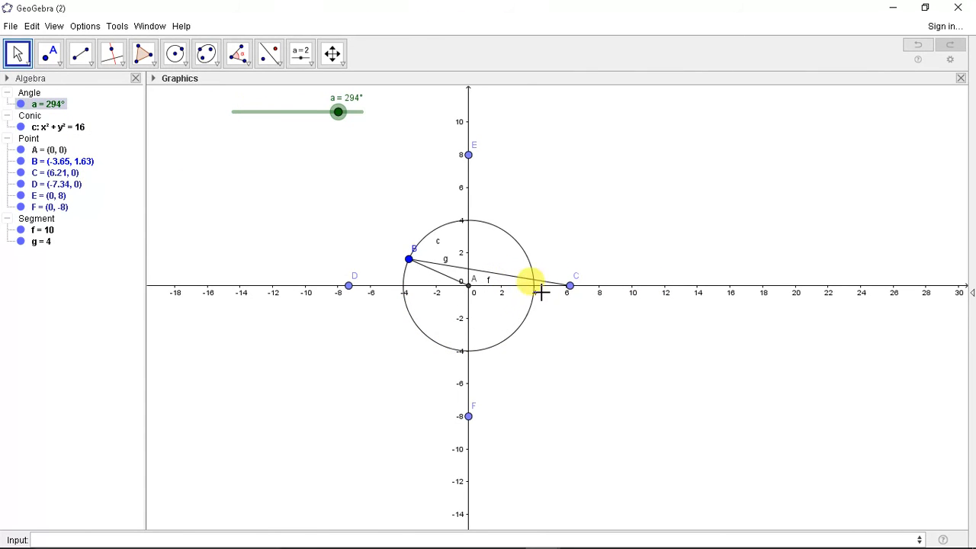
Copy point C's definition and redefine point D as (-(100 - y(B)²)^0.5 + x(B), 0)
double_click(568, 285)
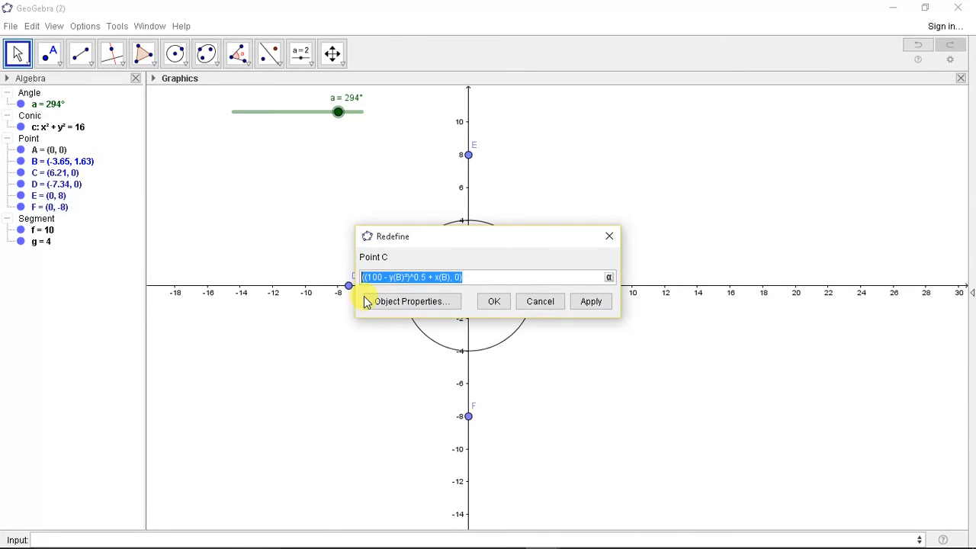
click(588, 300)
double_click(348, 284)
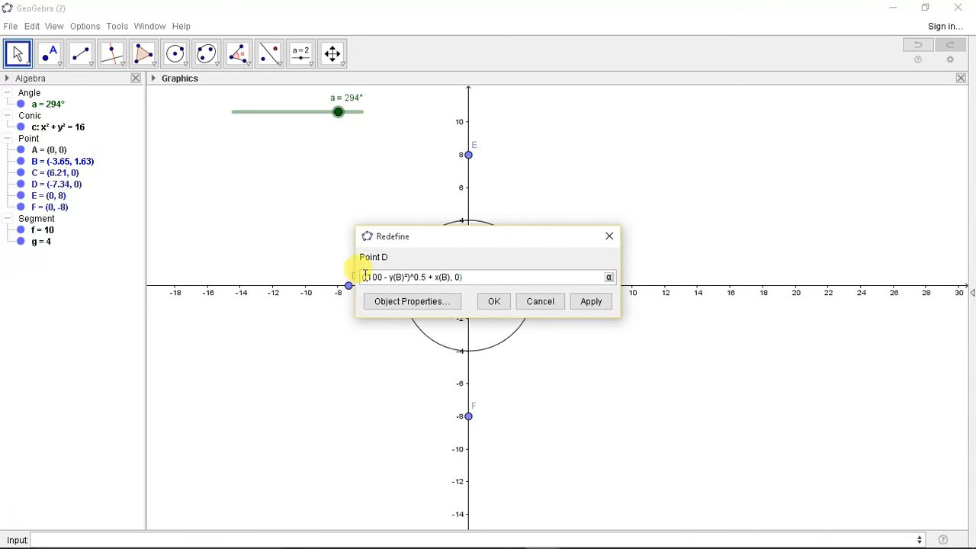
text(-)
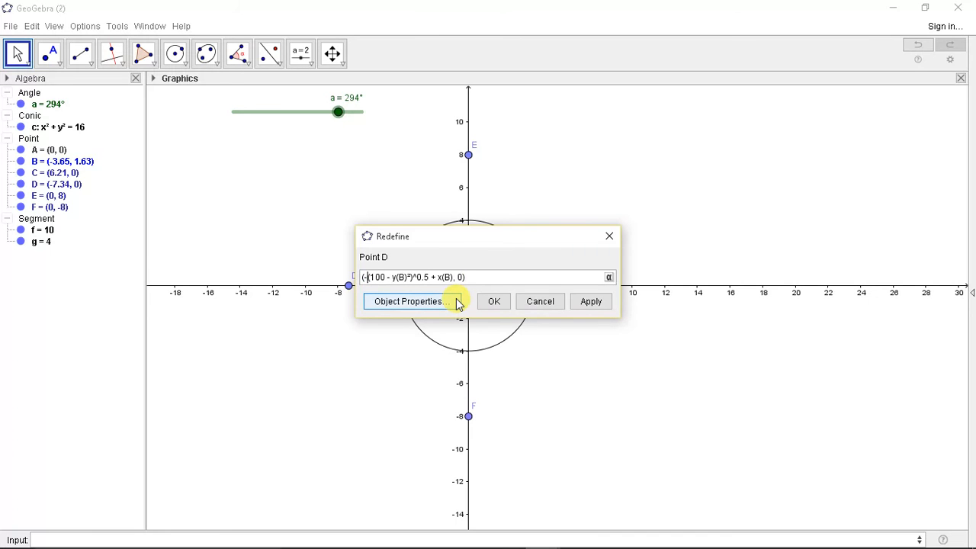
key(Return)
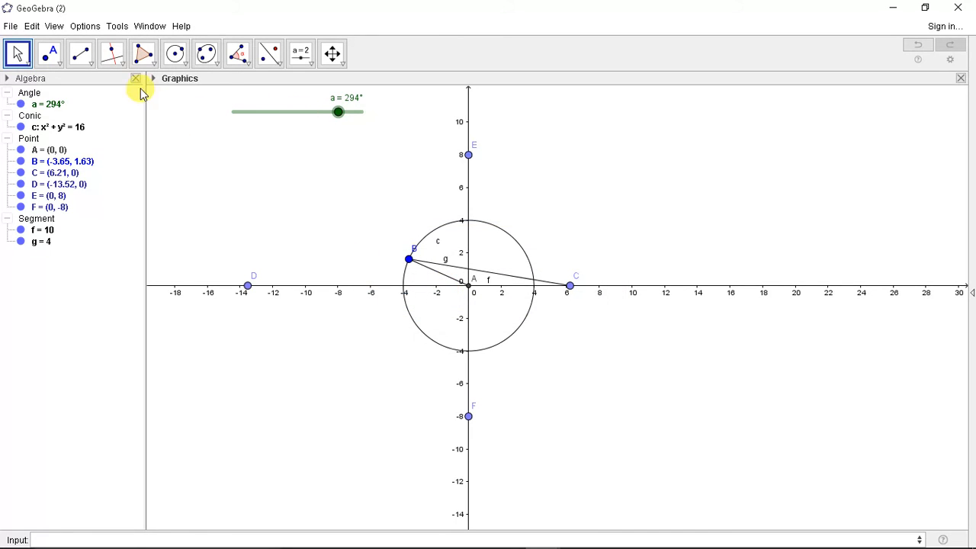
Draw a connecting-rod segment between point D and point B
click(81, 53)
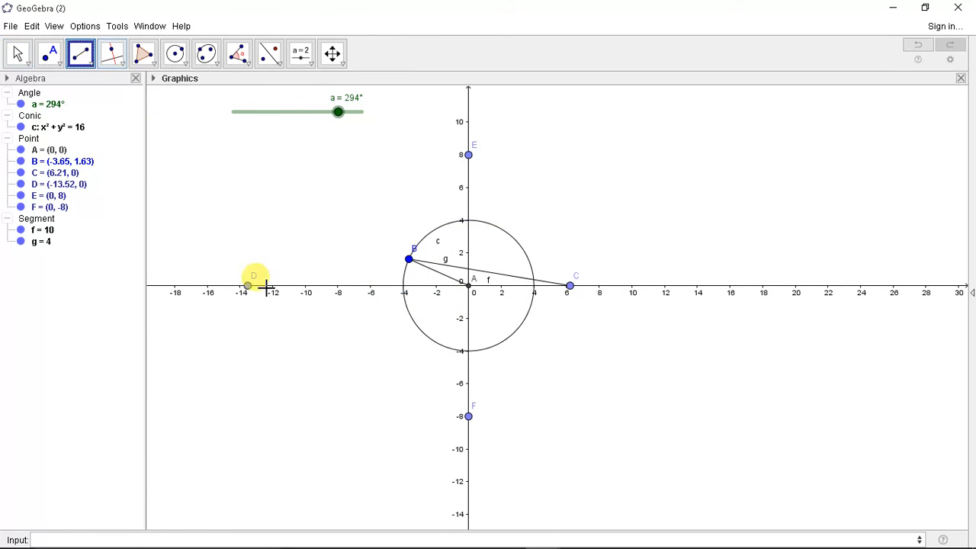
click(409, 259)
key(Escape)
Redefine point E on the positive y-axis as (0, (100 - x(B)²)^0.5 + y(B))
drag(351, 215, 356, 287)
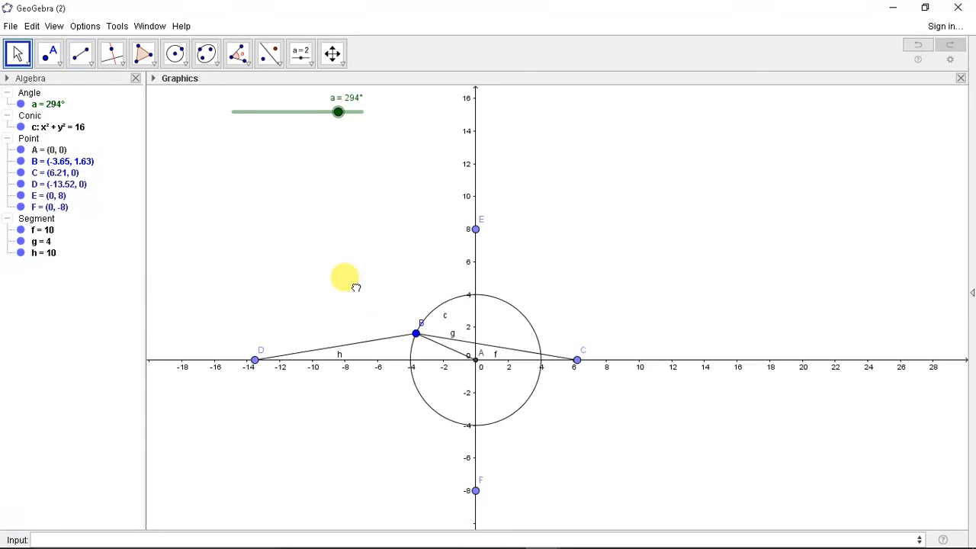
double_click(474, 227)
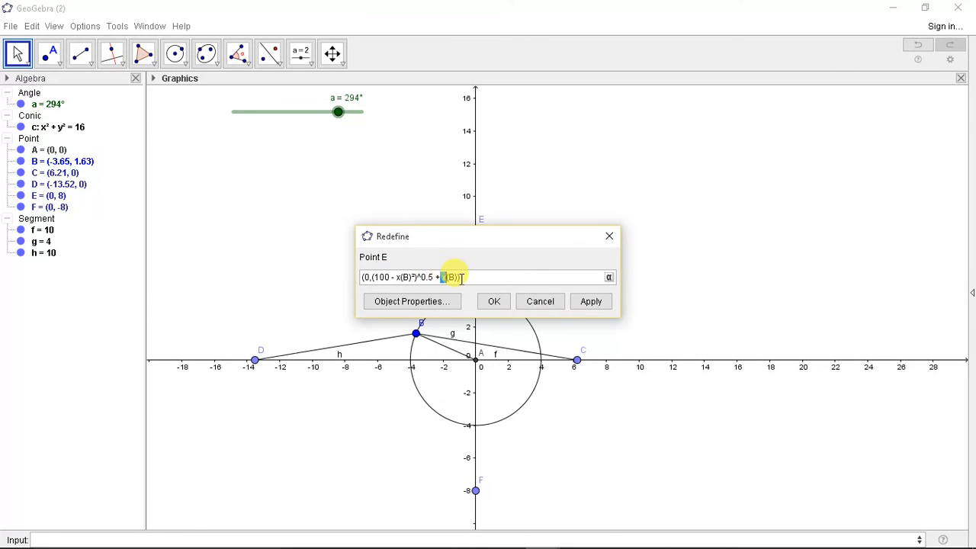
click(493, 299)
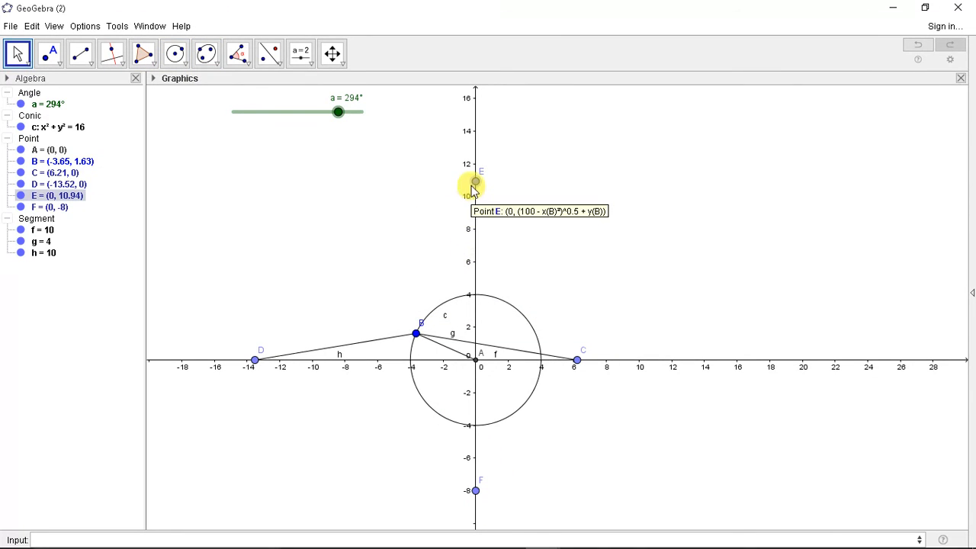
Copy point E's definition and redefine point F as (0, -(100 - x(B)²)^0.5 + y(B))
double_click(473, 180)
drag(474, 274, 343, 274)
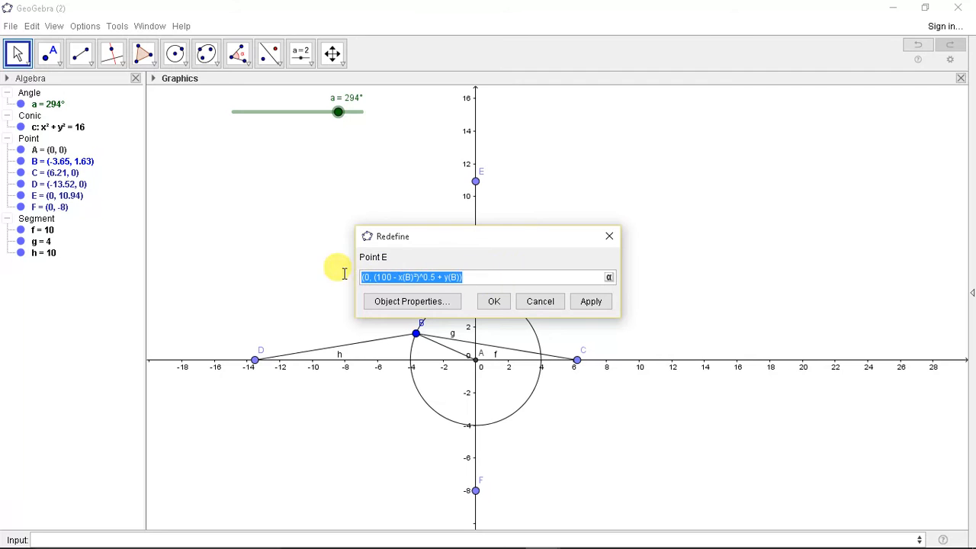
click(610, 247)
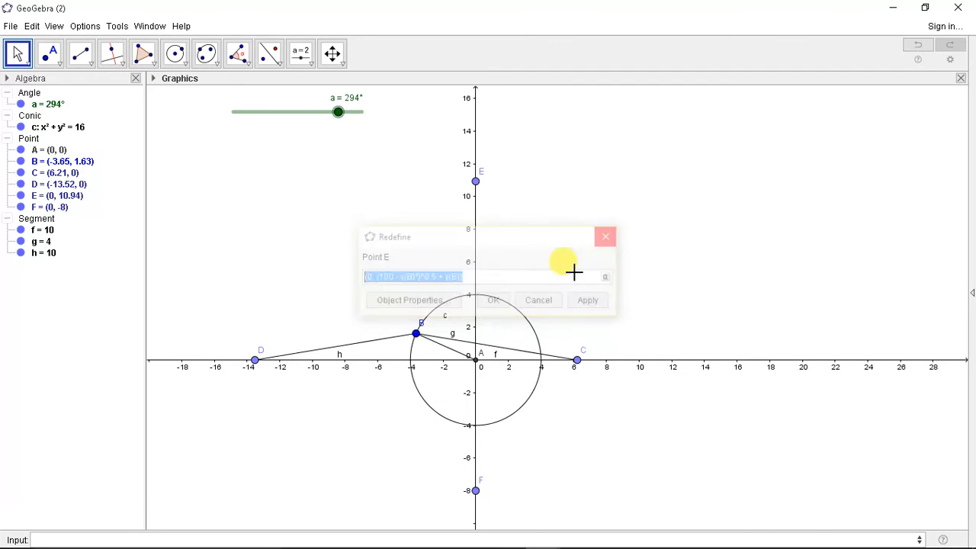
double_click(475, 489)
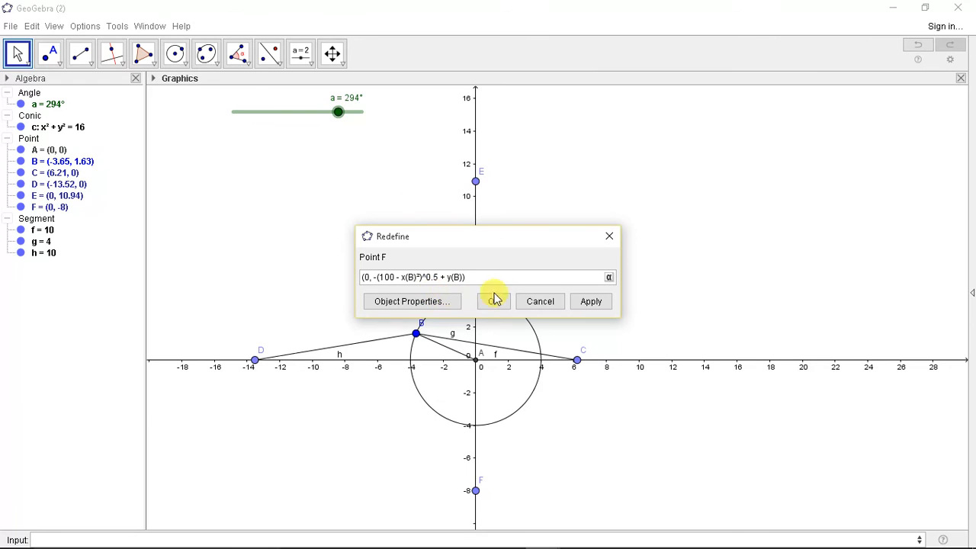
click(494, 302)
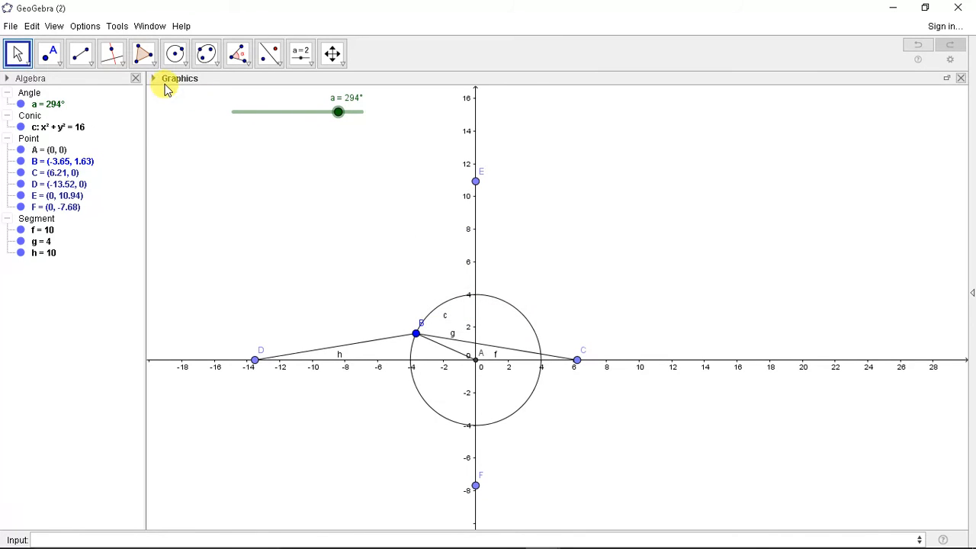
Draw connecting-rod segments from point B to point E and from point B to point F
click(84, 55)
click(418, 334)
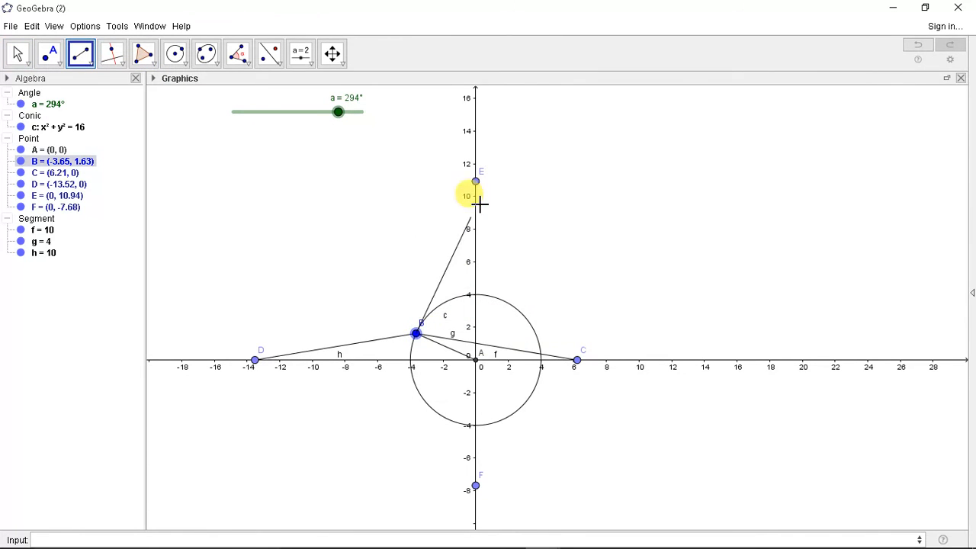
click(477, 182)
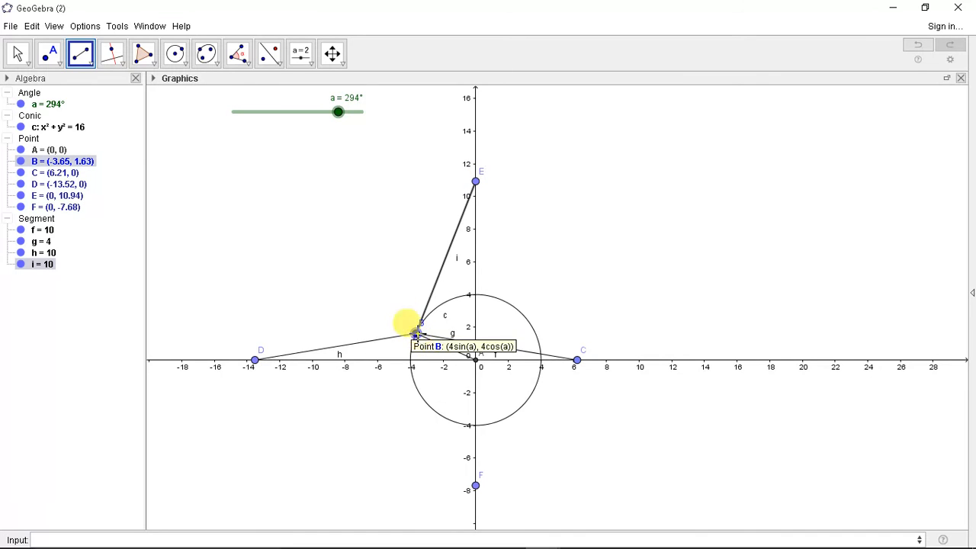
click(476, 486)
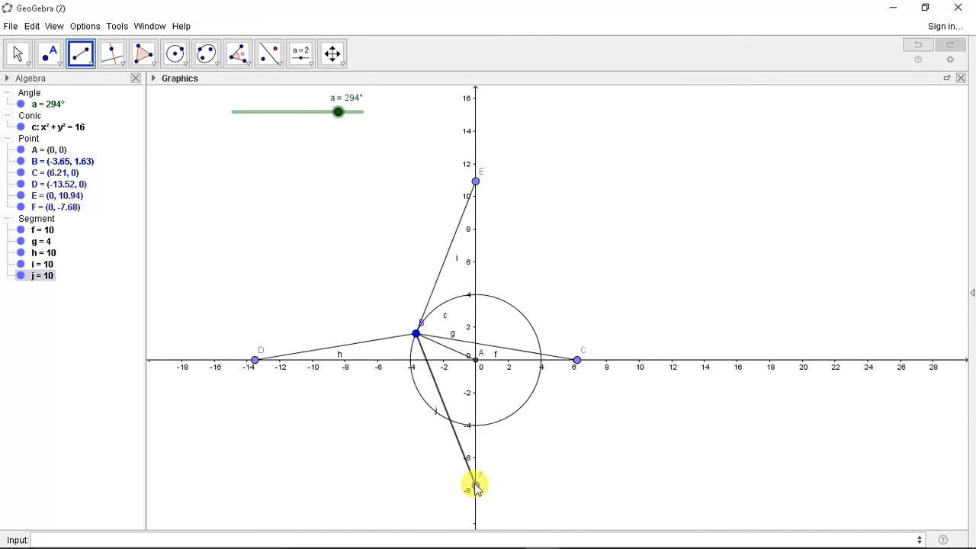
Run the animation of slider a to check the motion of the four rods, and stop it
right_click(312, 116)
key(Escape)
right_click(299, 113)
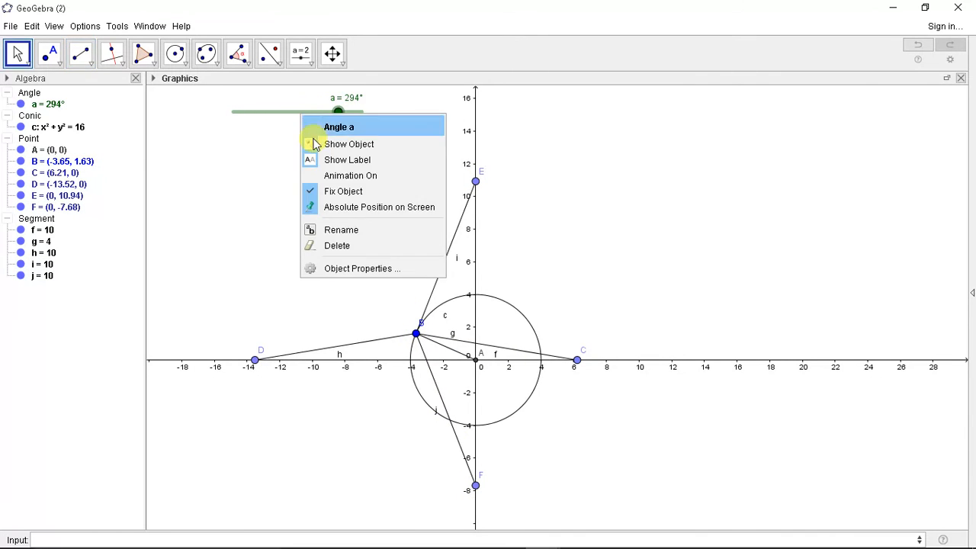
click(326, 175)
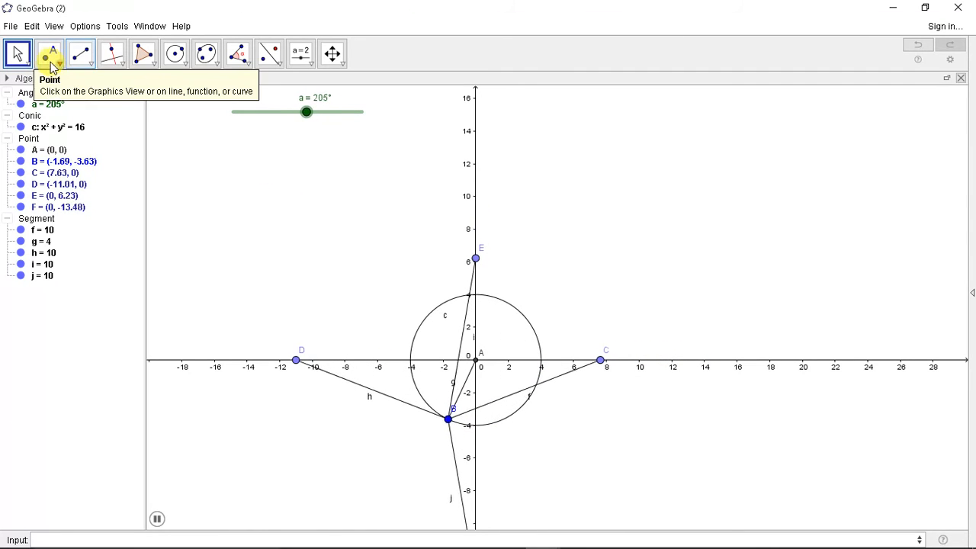
right_click(261, 111)
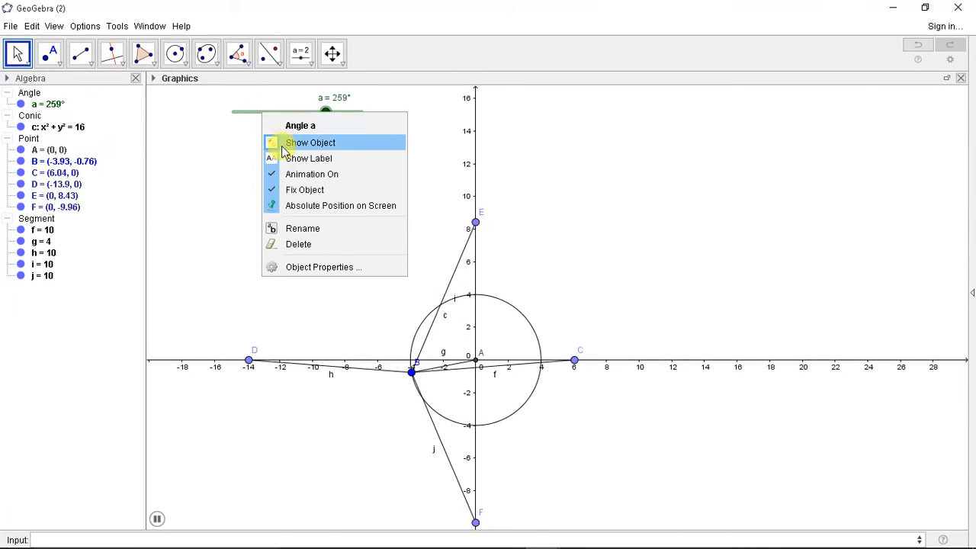
click(328, 172)
Set point C's colour to red (255, 0, 51) in its object properties
right_click(573, 360)
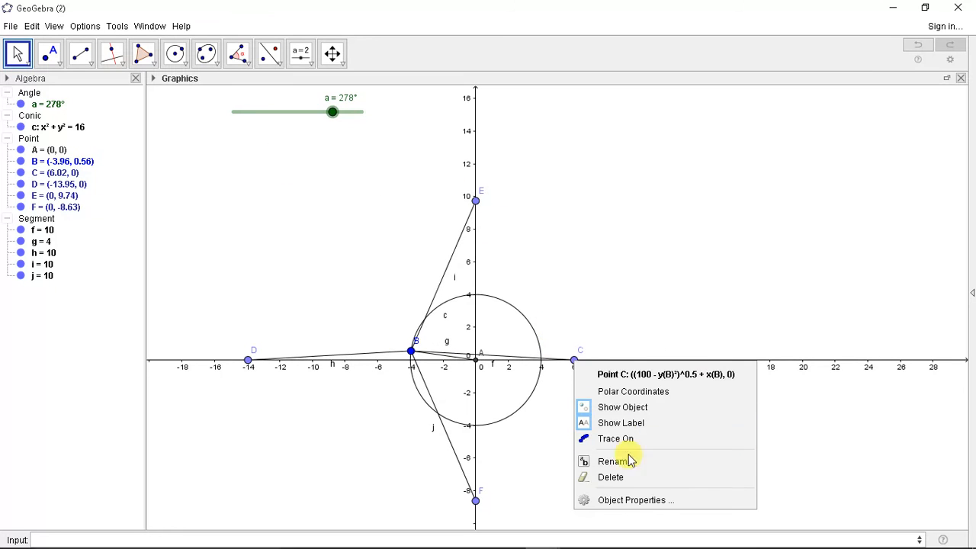
click(631, 500)
click(390, 132)
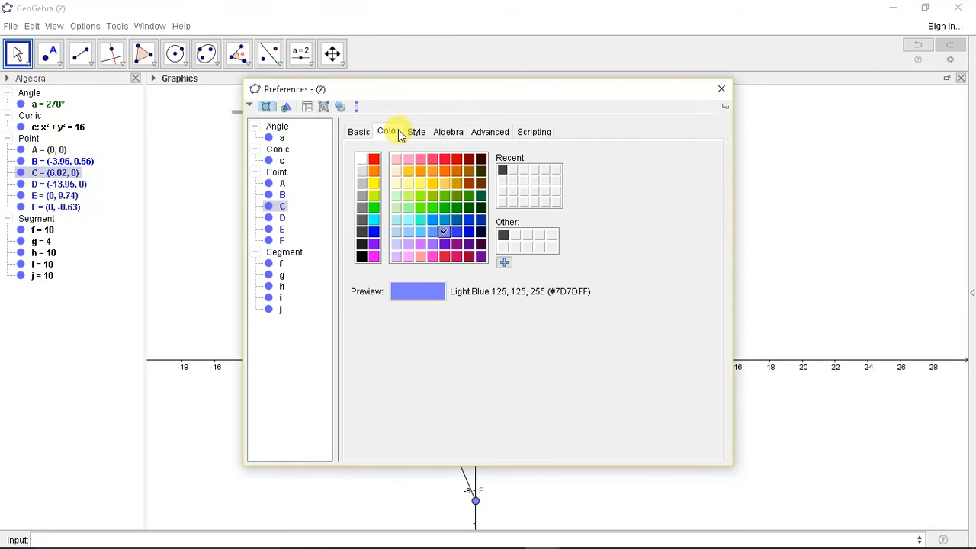
click(444, 159)
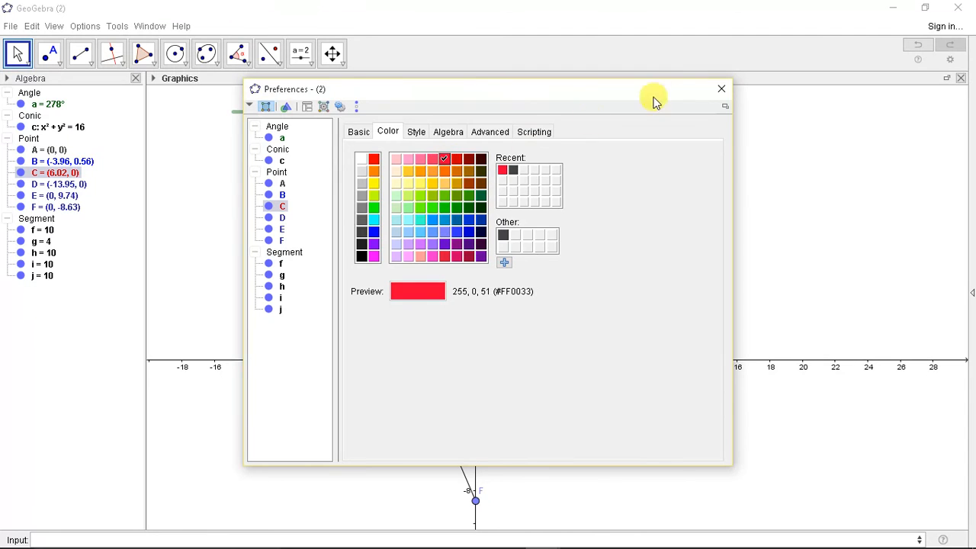
click(721, 90)
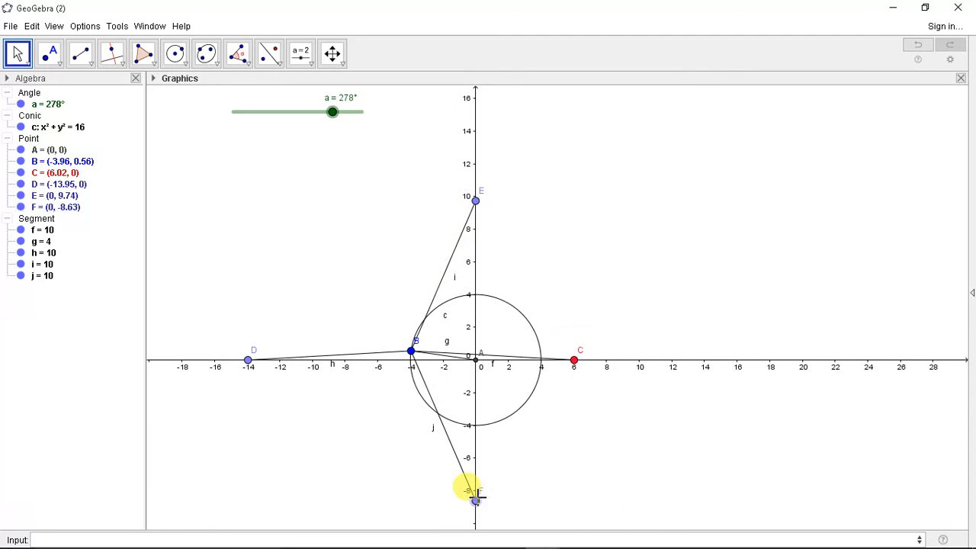
Set point F's colour to green in its object properties
double_click(475, 499)
click(425, 302)
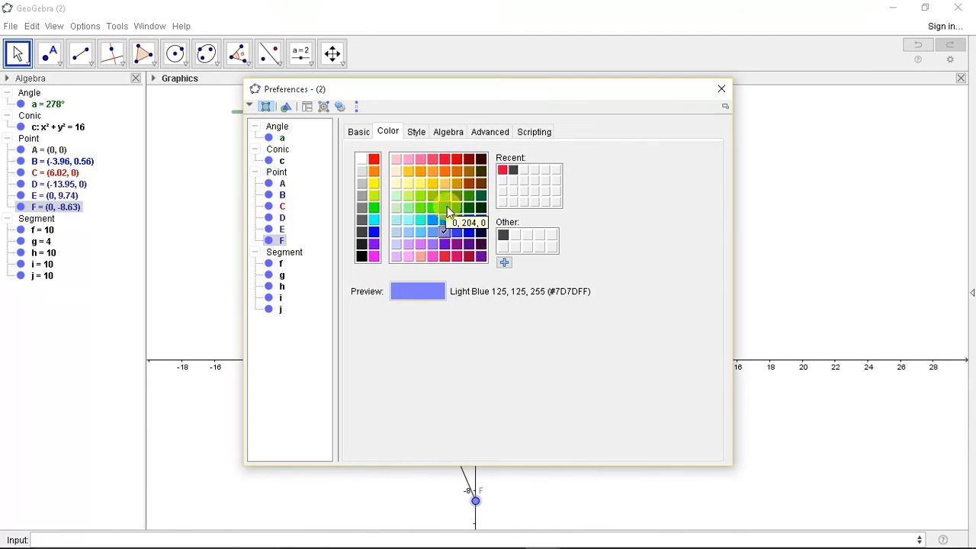
click(446, 211)
click(722, 89)
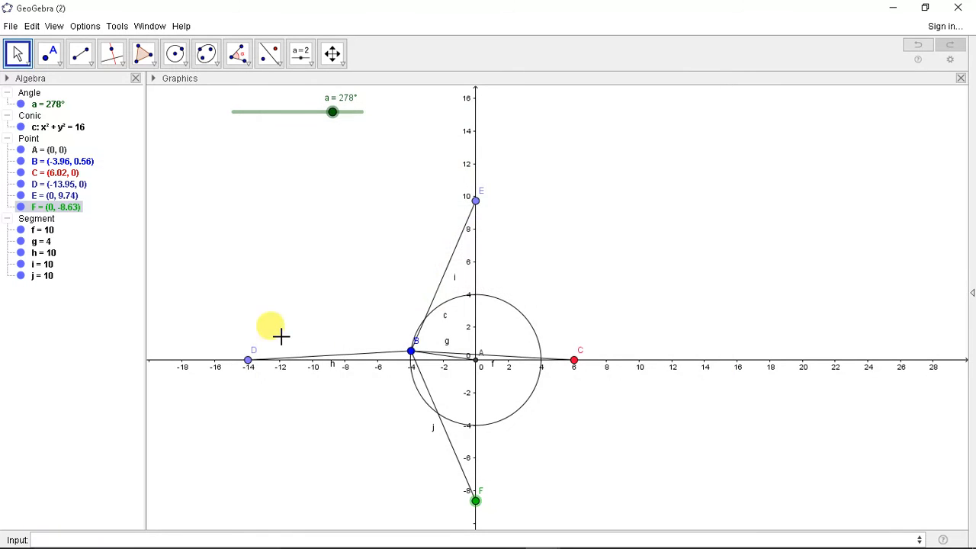
Change the colour of point D to dark red in its object properties
double_click(249, 360)
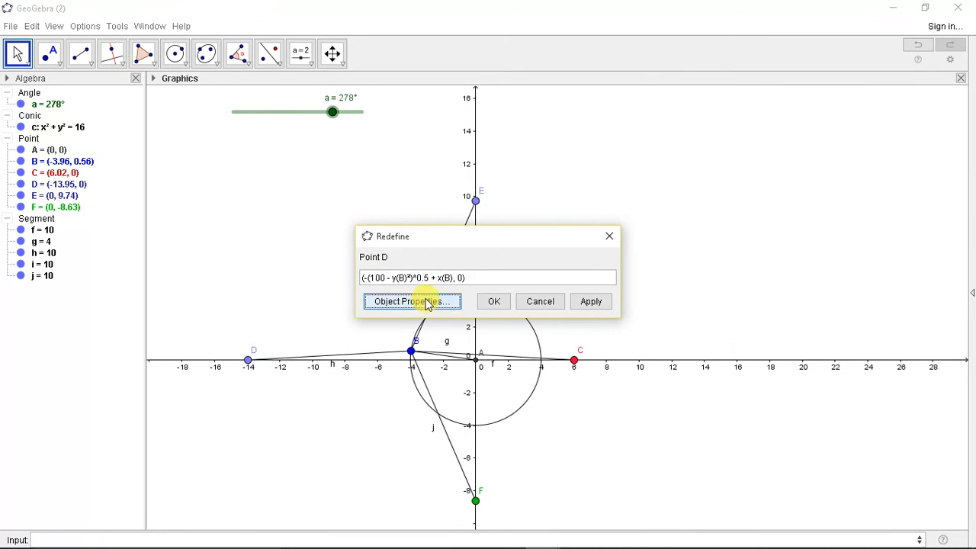
click(426, 303)
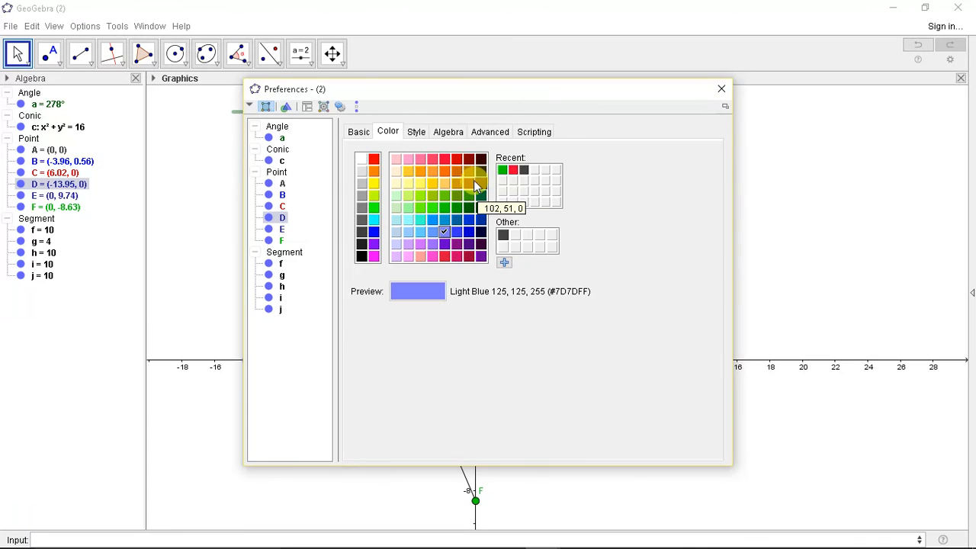
click(469, 257)
click(721, 93)
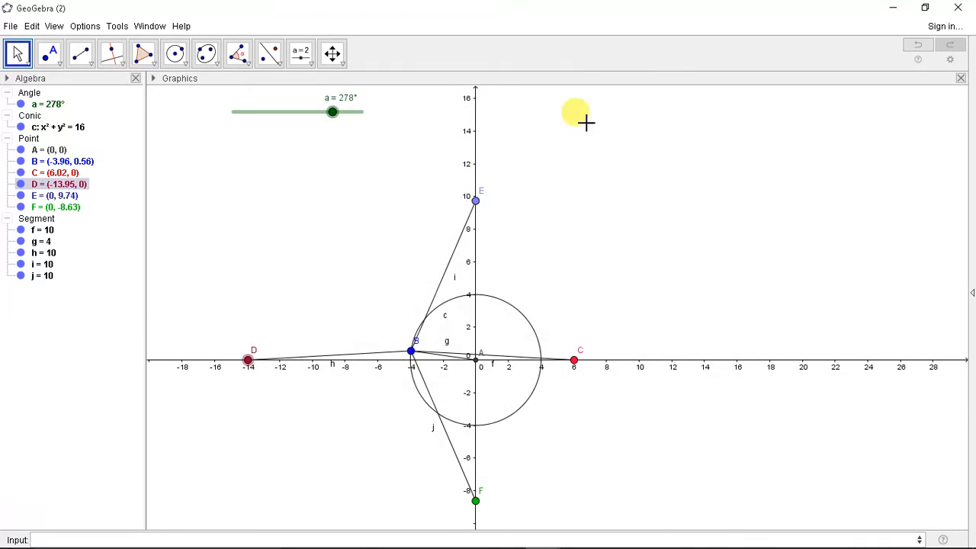
Change the colour of point E to yellow in its object properties
double_click(473, 199)
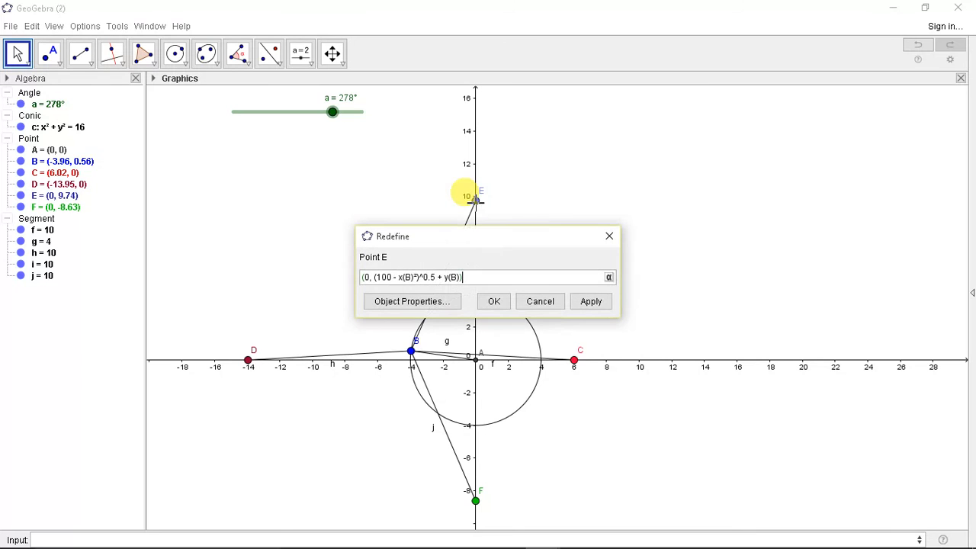
click(425, 299)
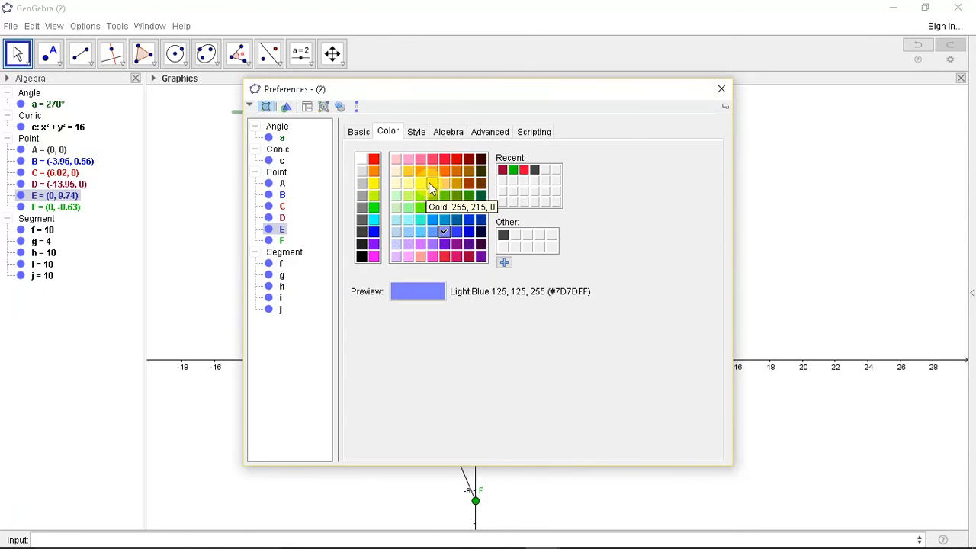
click(422, 184)
click(722, 92)
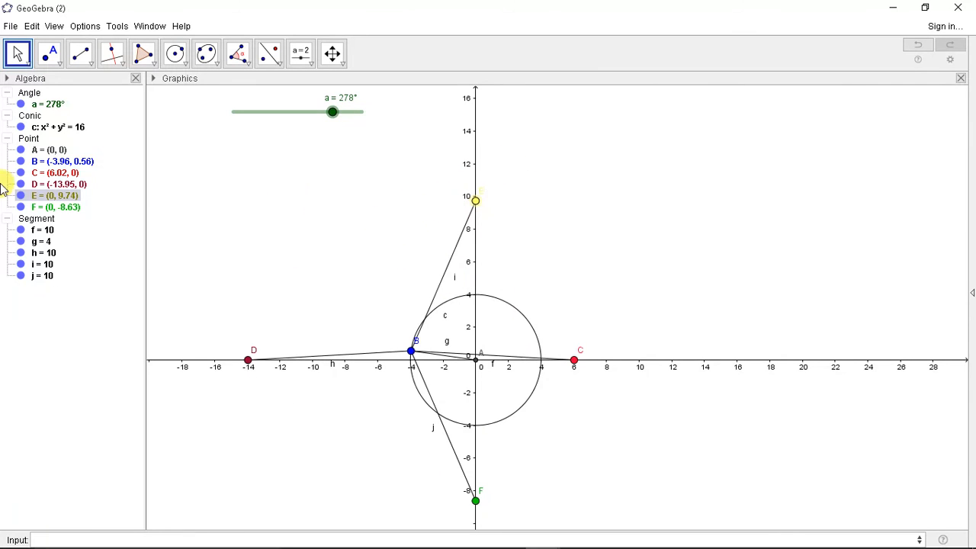
Turn on the trace for the rod end points C, D, E and F
click(43, 175)
right_click(43, 175)
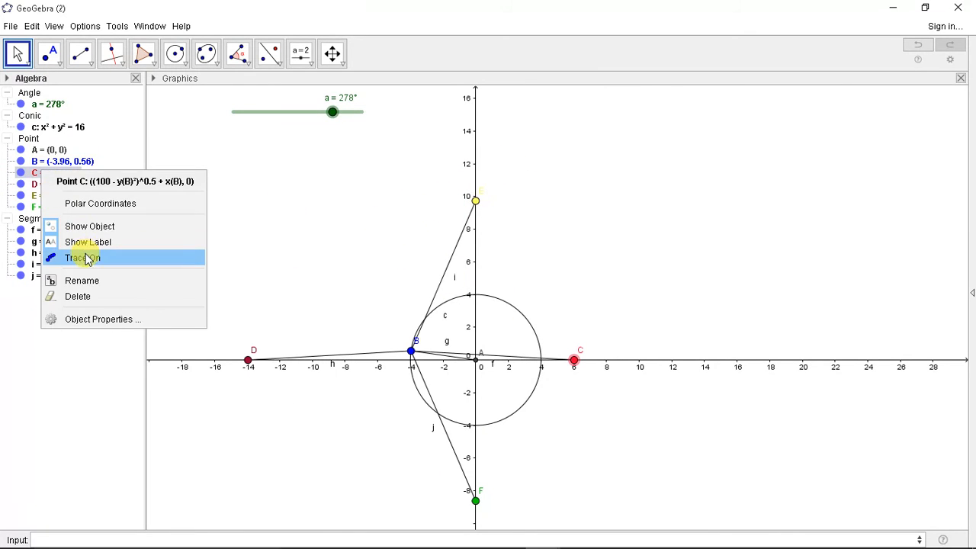
click(87, 257)
ctrl+click(61, 186)
right_click(61, 187)
click(84, 279)
right_click(59, 196)
click(88, 281)
right_click(58, 208)
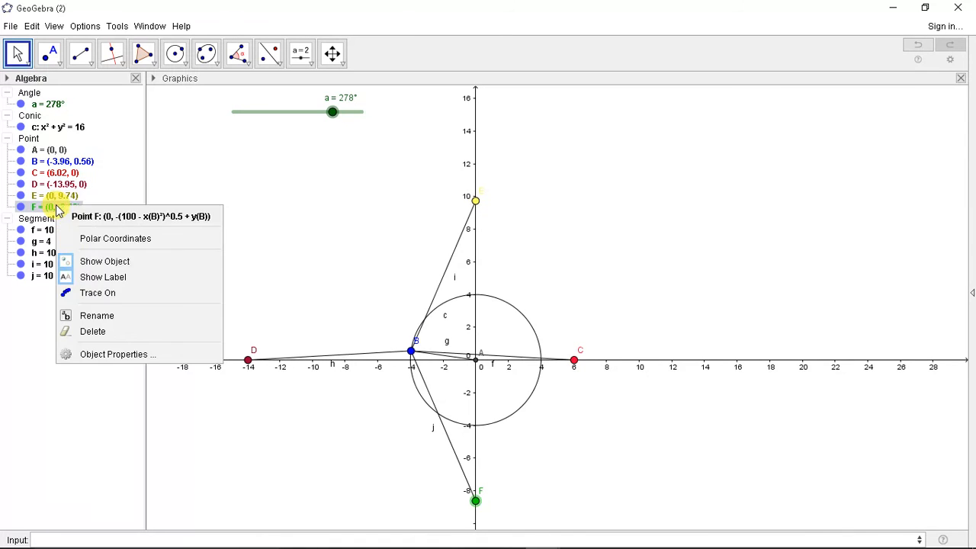
click(87, 290)
Start the animation of slider a so the four rod end points leave their coloured traces
right_click(284, 107)
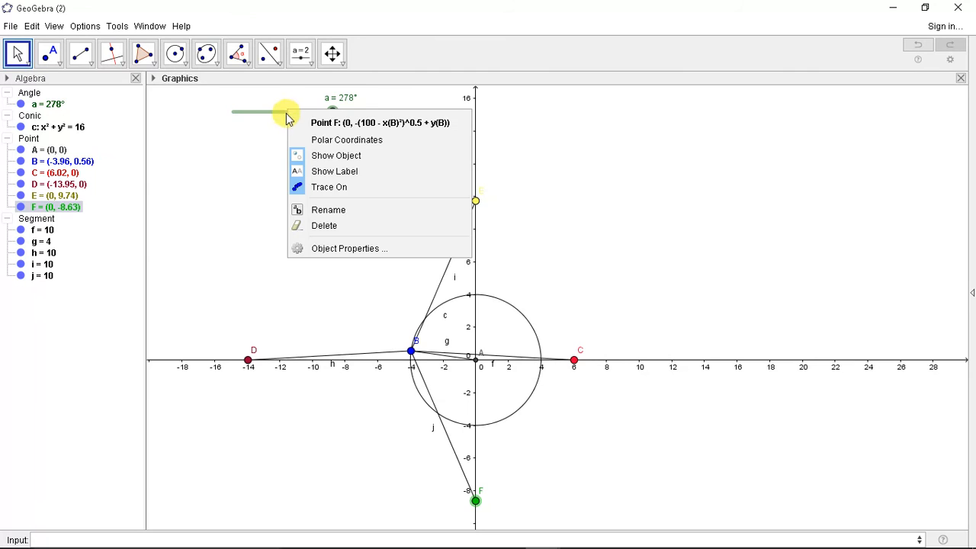
right_click(263, 111)
click(296, 176)
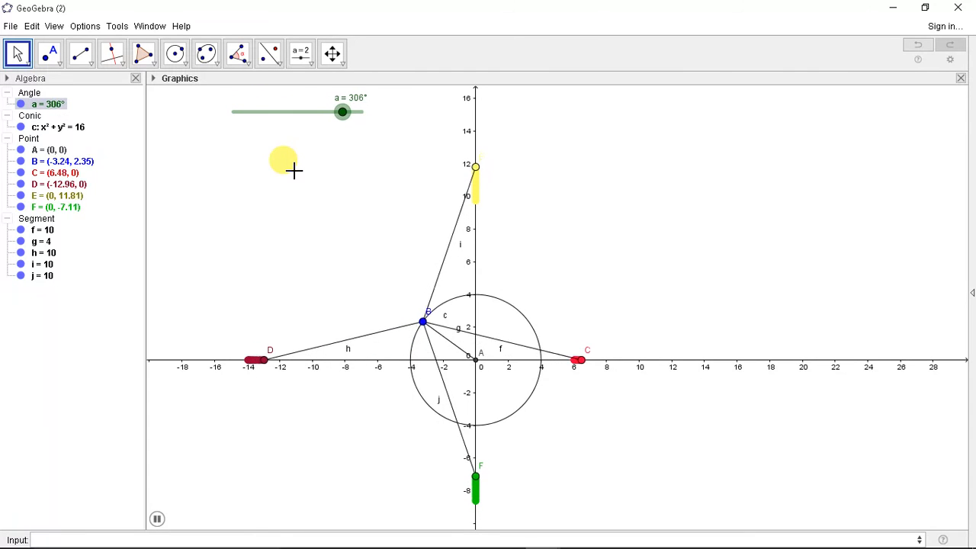